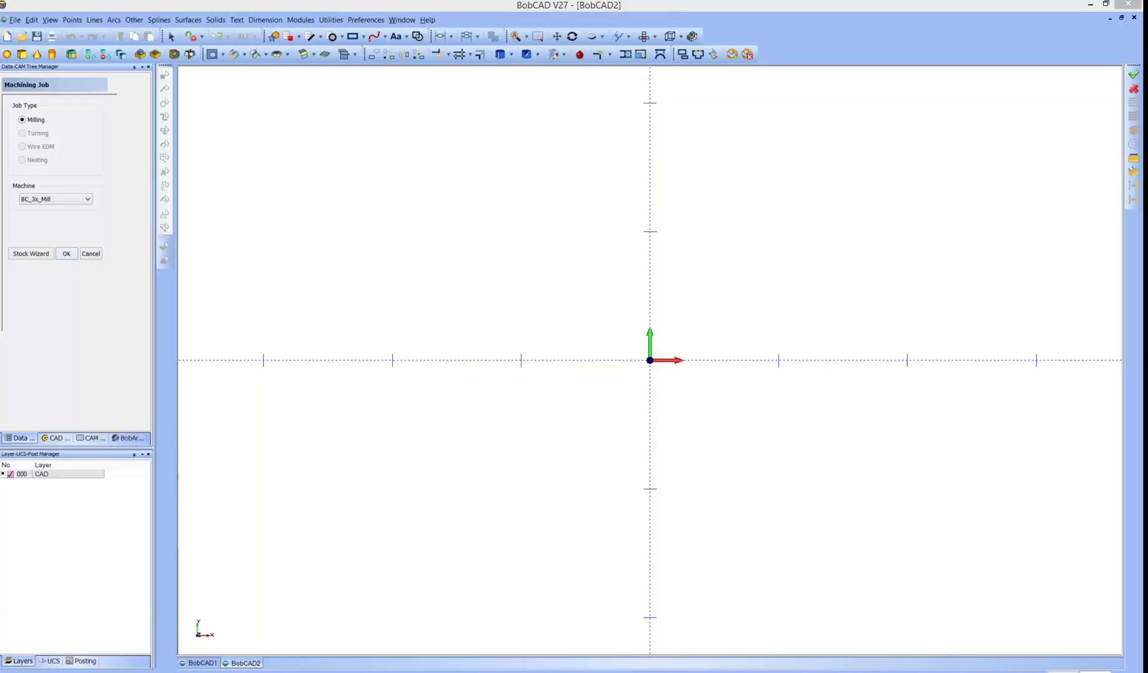
Draw a full circle of radius 3 centred on the origin by coordinates and fit it in the view.
click(114, 20)
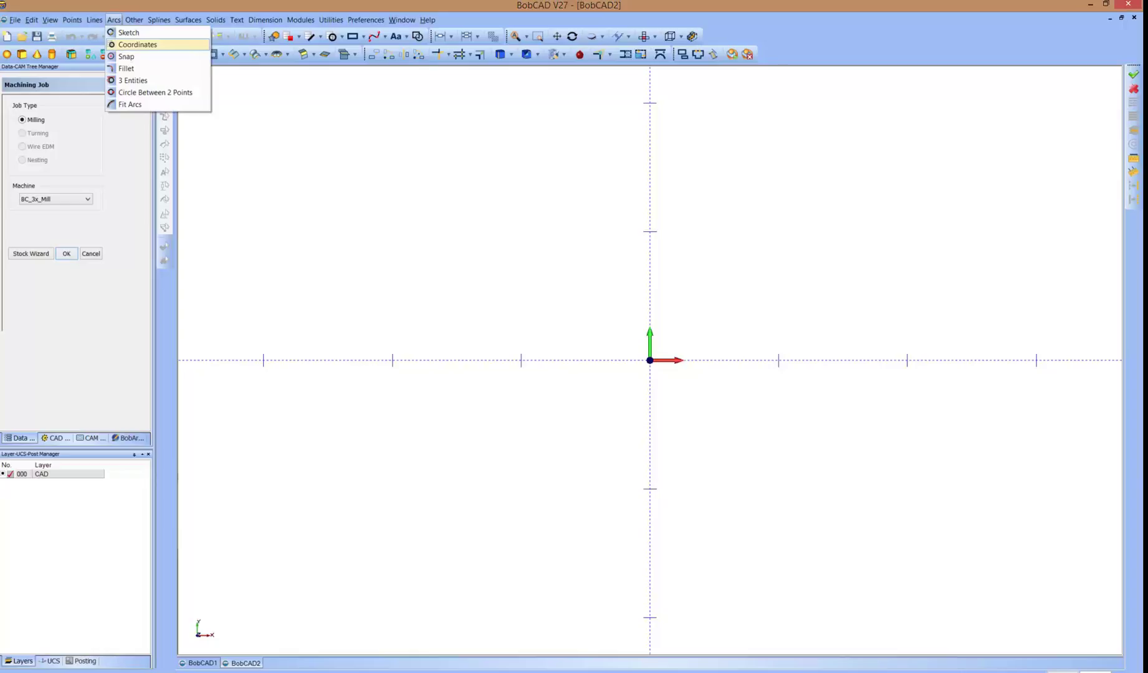
click(137, 44)
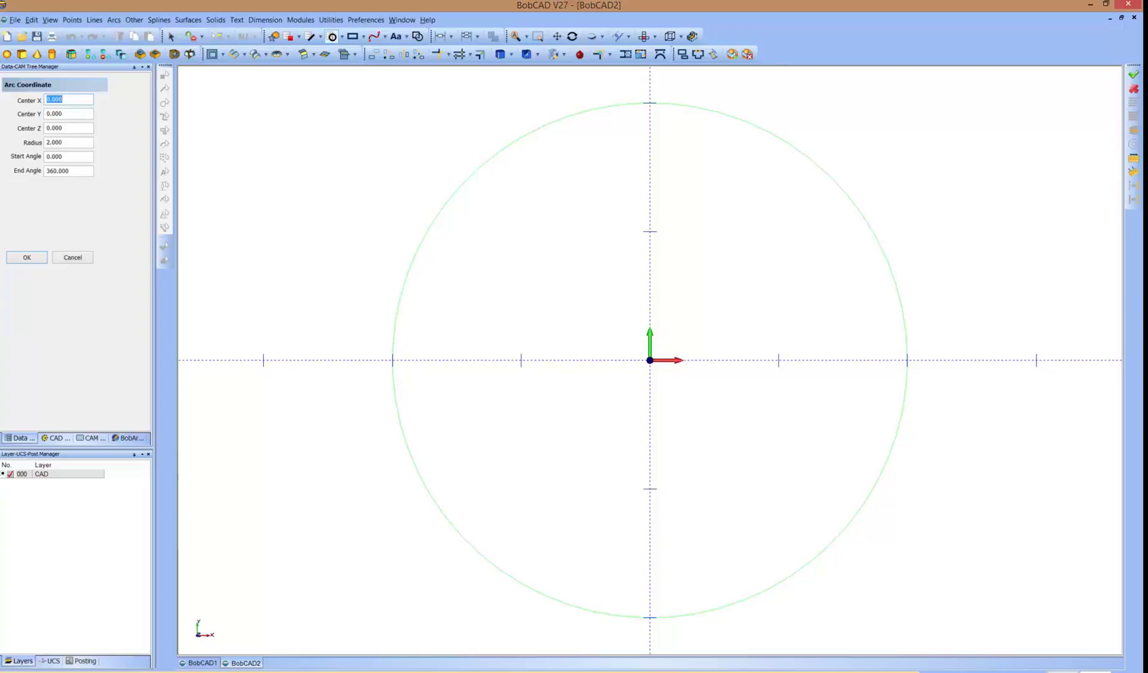
key(Tab)
key(Tab)
key(Tab)
text(3)
key(Return)
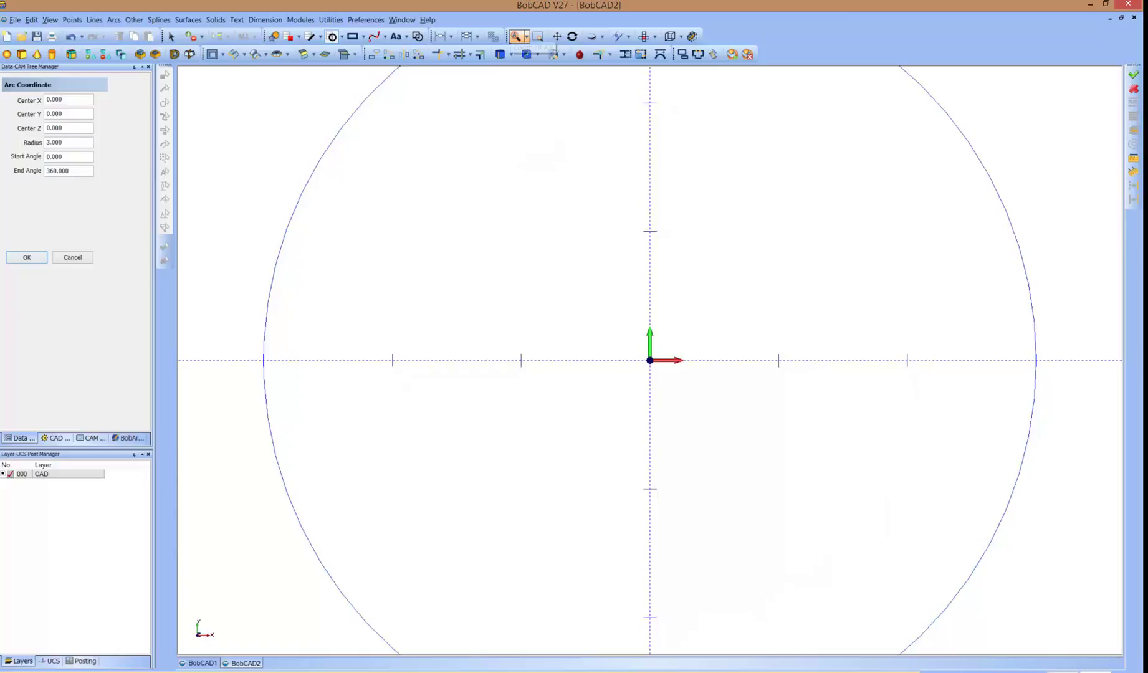
click(516, 36)
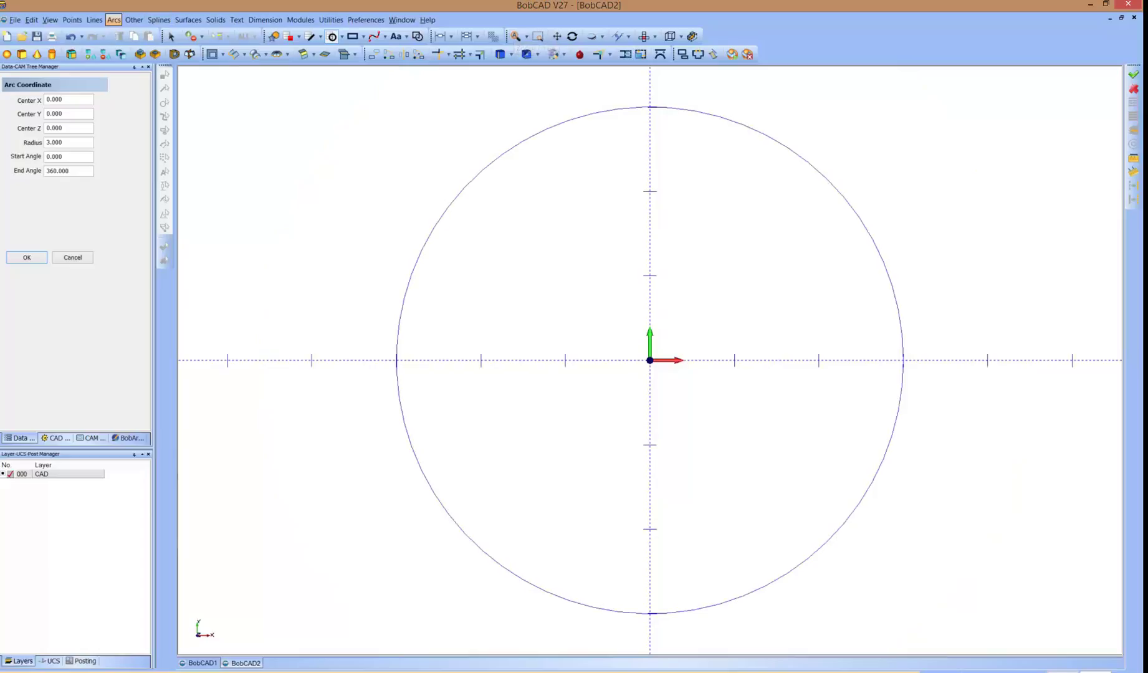
click(114, 20)
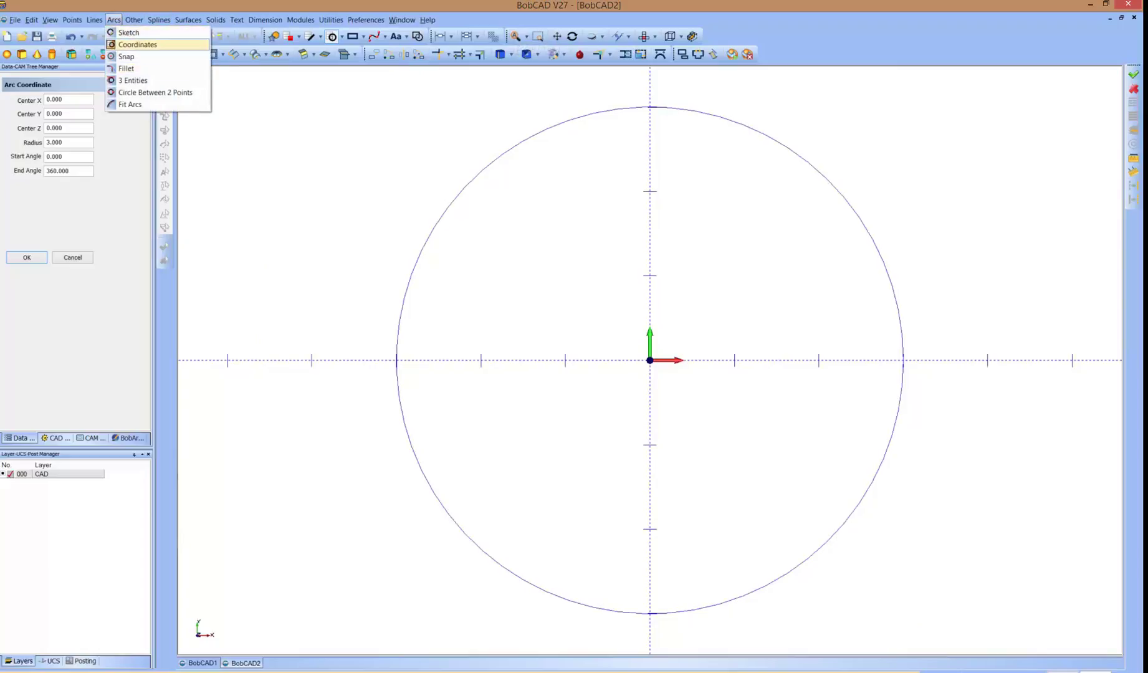
click(138, 41)
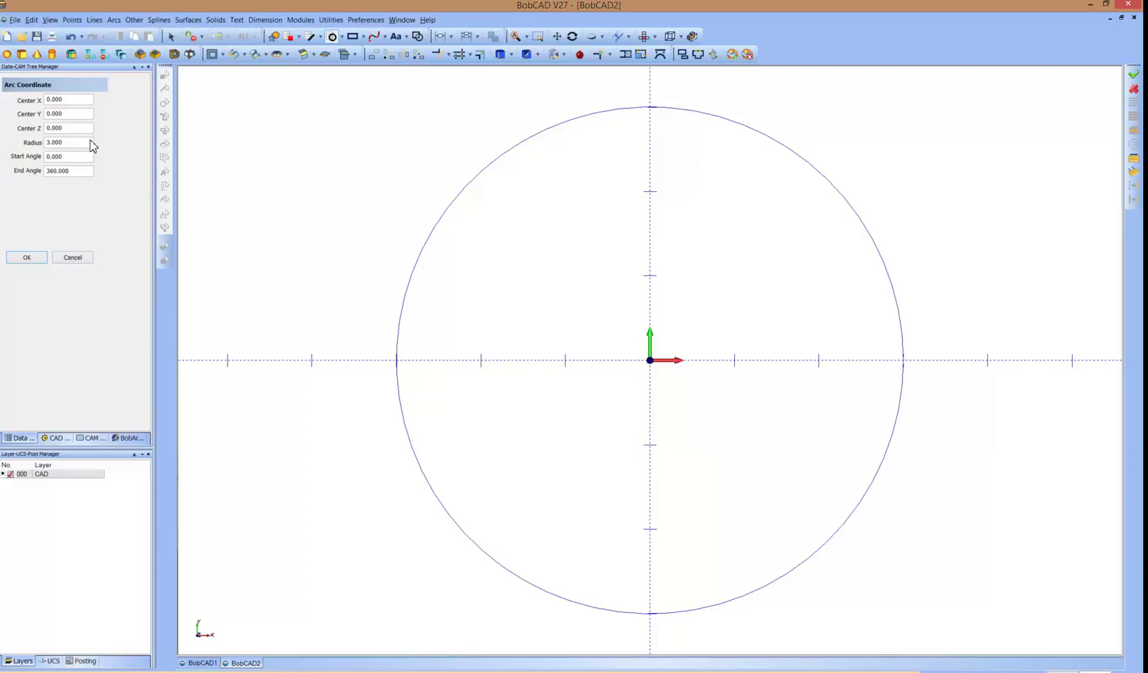
key(Escape)
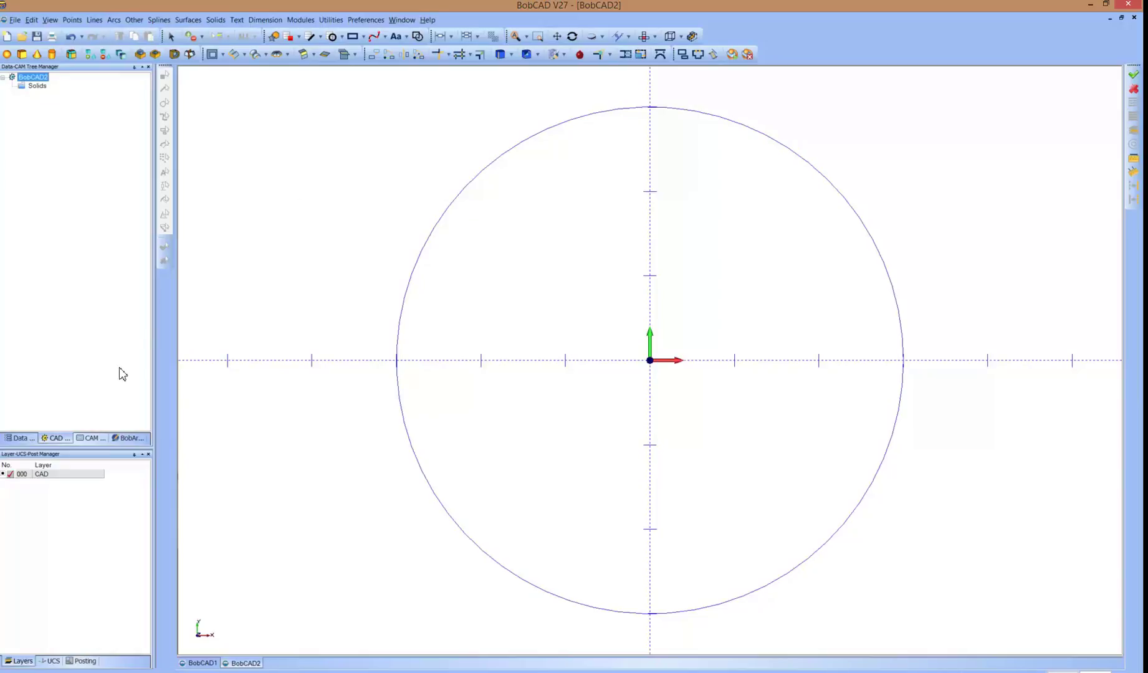
Create a new milling job for the BC_3x_Mill machine with rectangular stock sized automatically from the workspace bounding box.
click(90, 438)
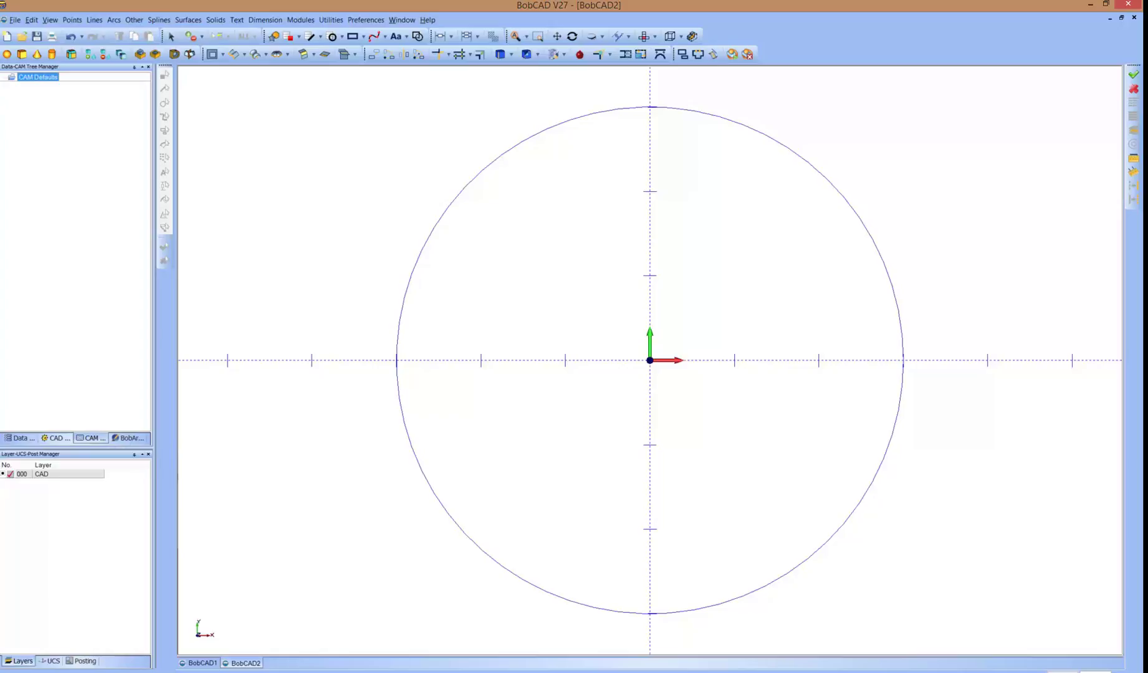
right_click(40, 77)
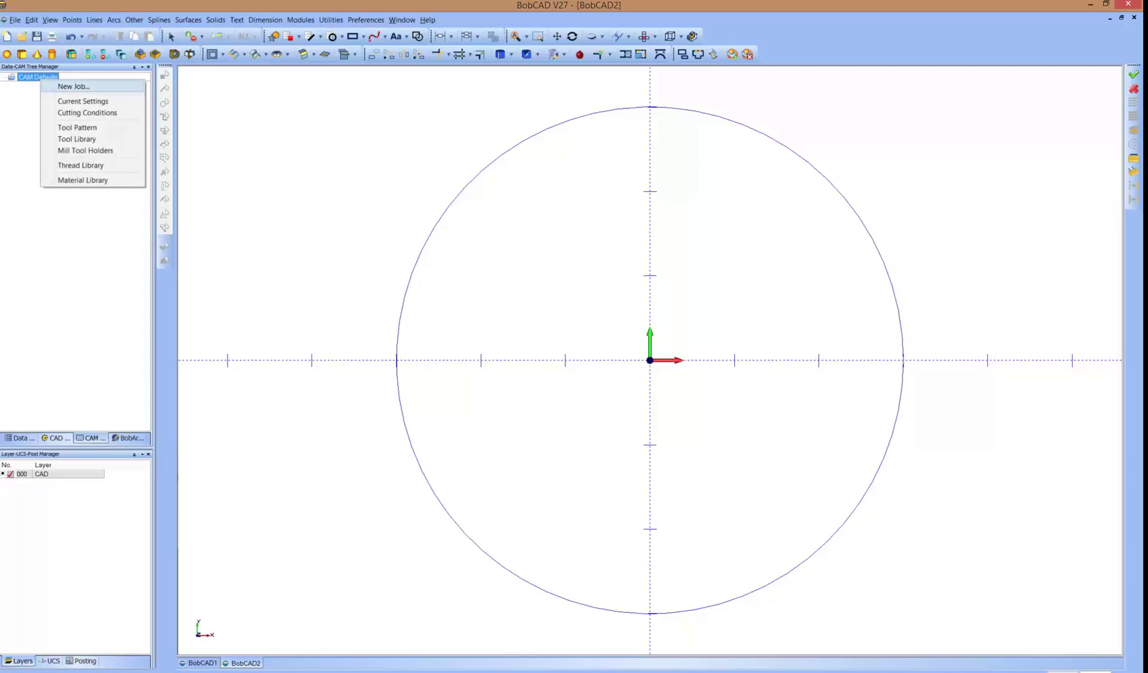
click(73, 86)
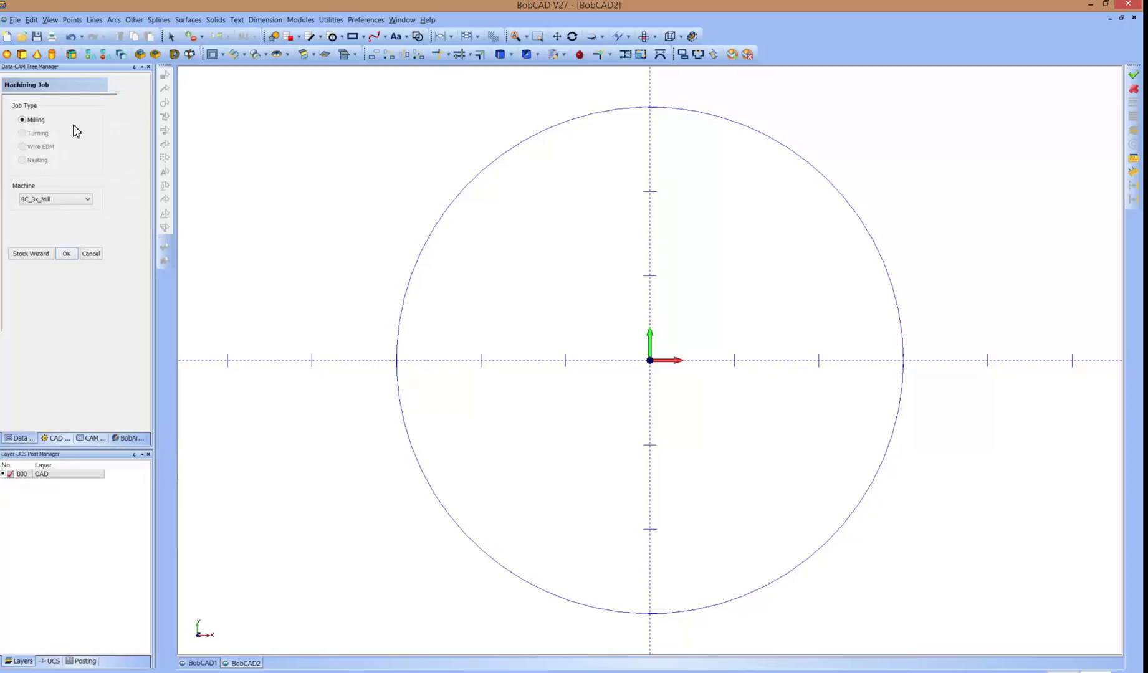
click(32, 254)
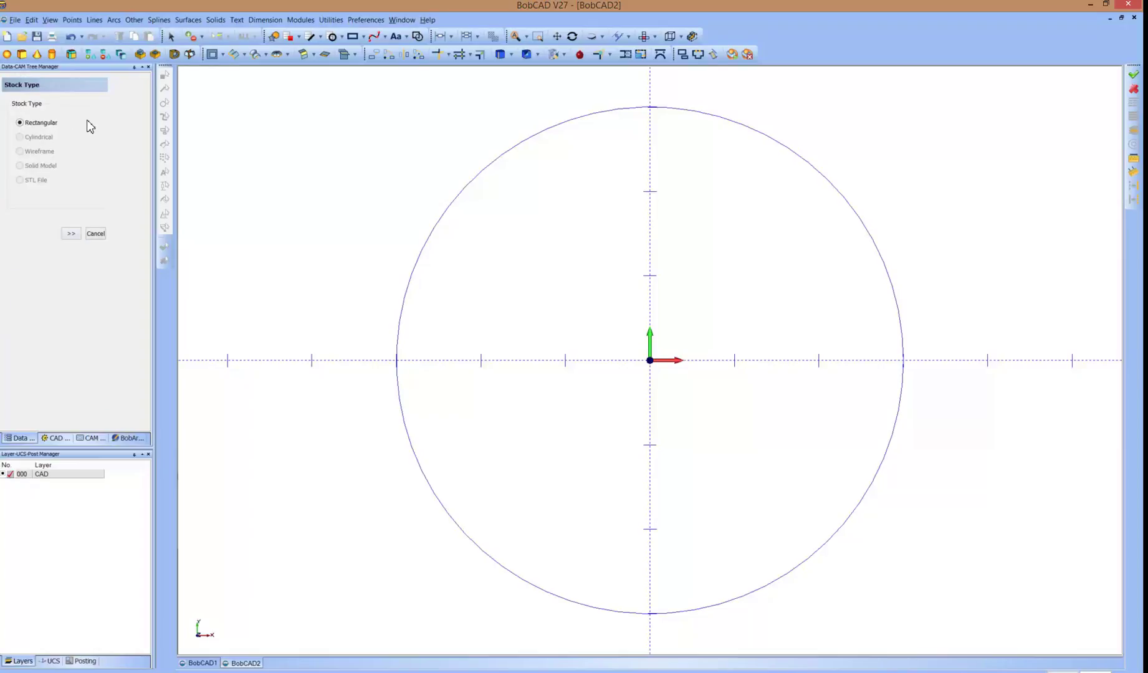
key(Return)
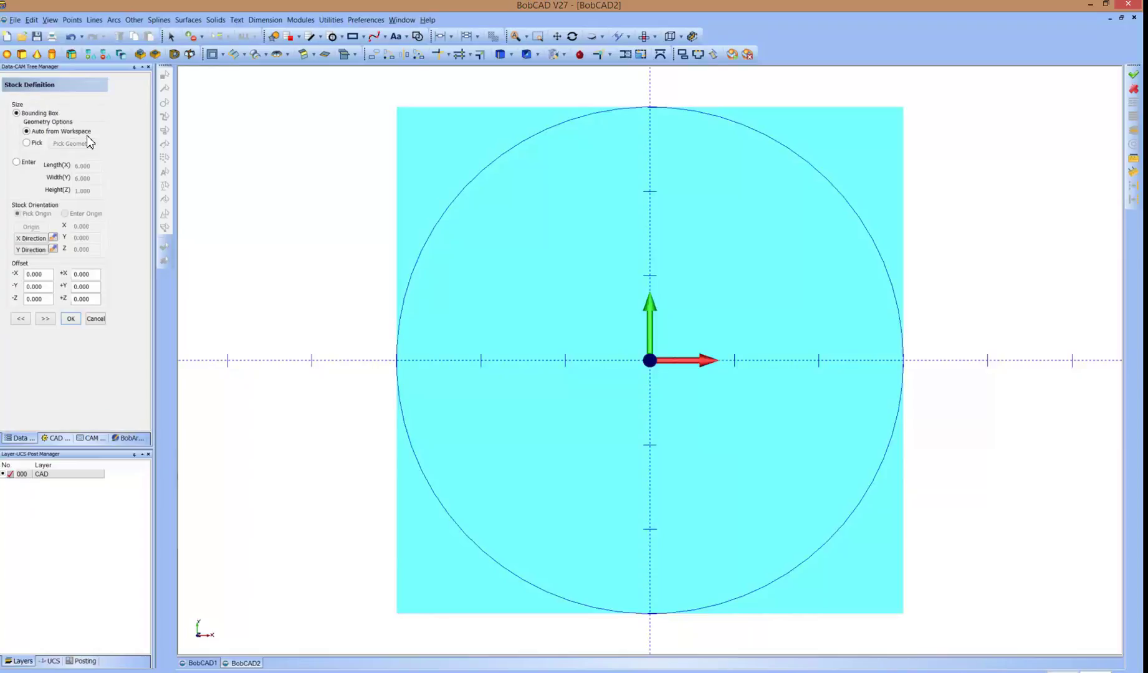
key(Return)
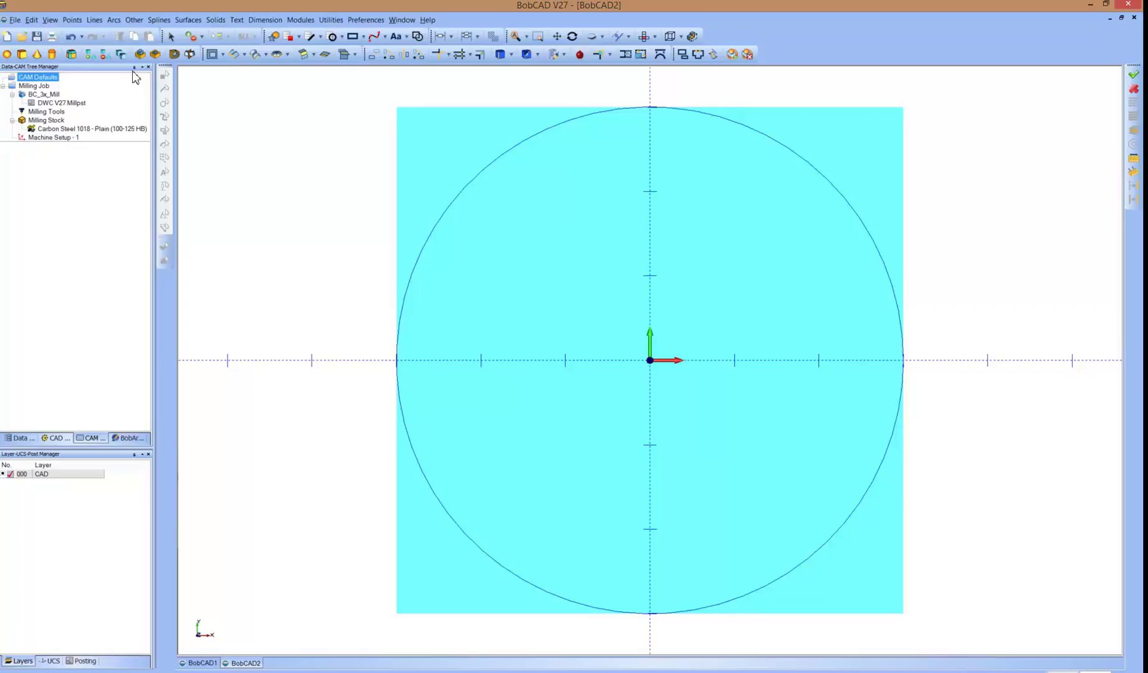
right_click(47, 111)
click(53, 137)
right_click(62, 103)
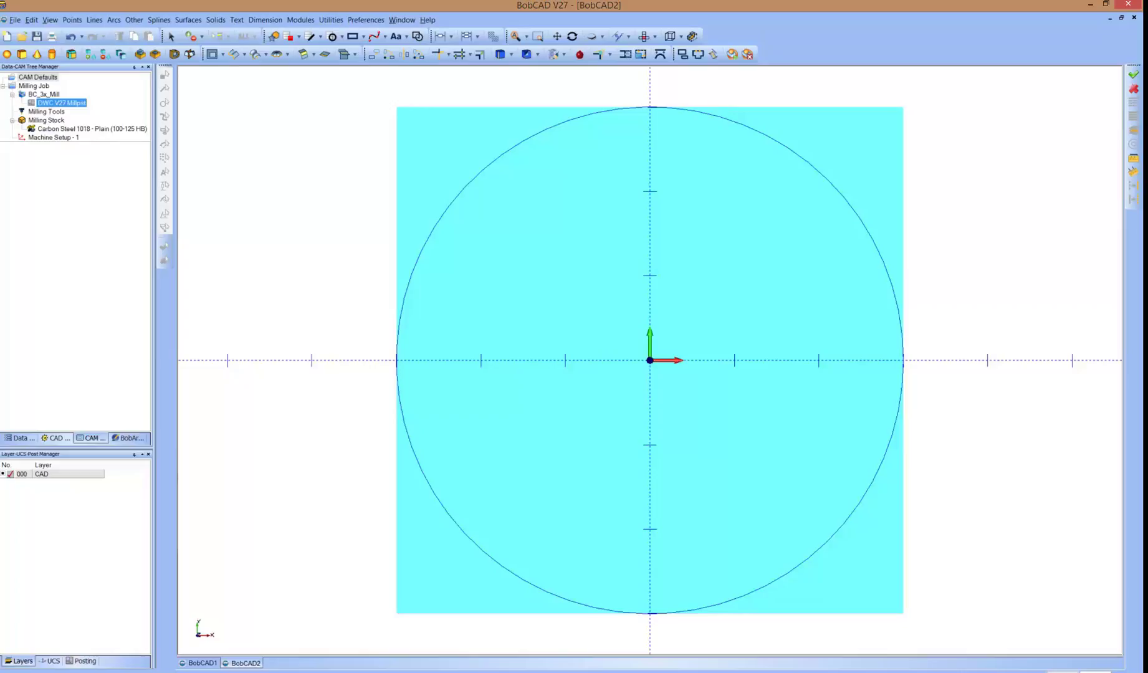
click(47, 120)
Add a Mill 2 Axis feature under Machine Setup - 1 and select the circle as its geometry.
click(53, 137)
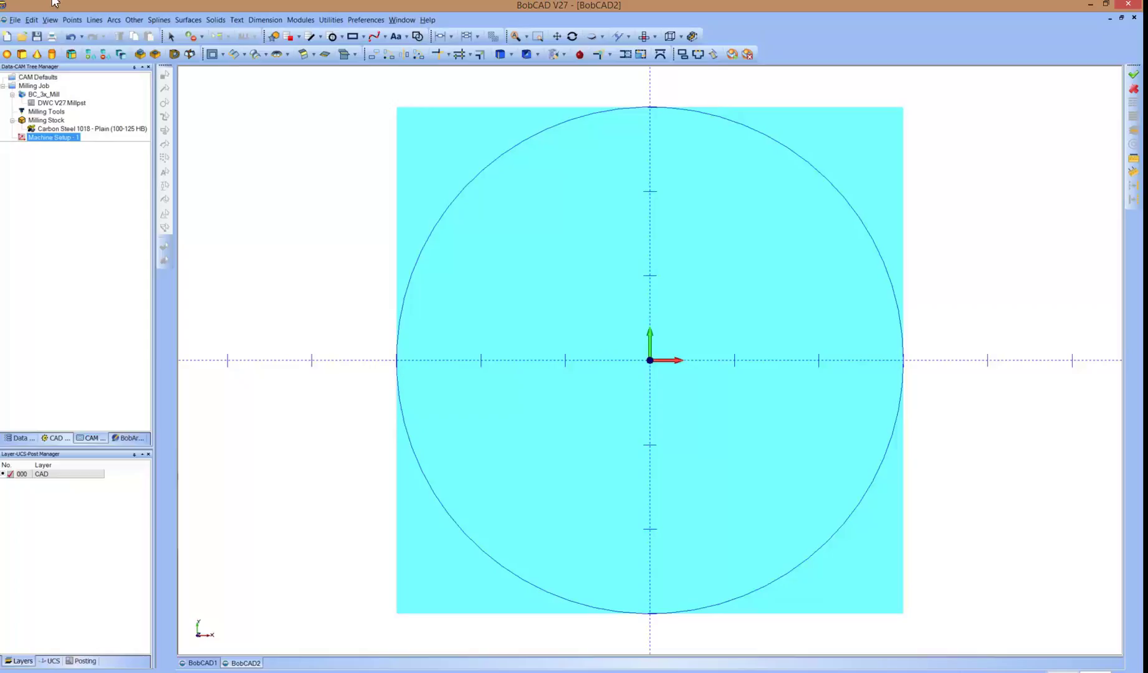
key(shift+F10)
key(Down)
key(Down)
key(Down)
key(Down)
key(Down)
key(Down)
key(Return)
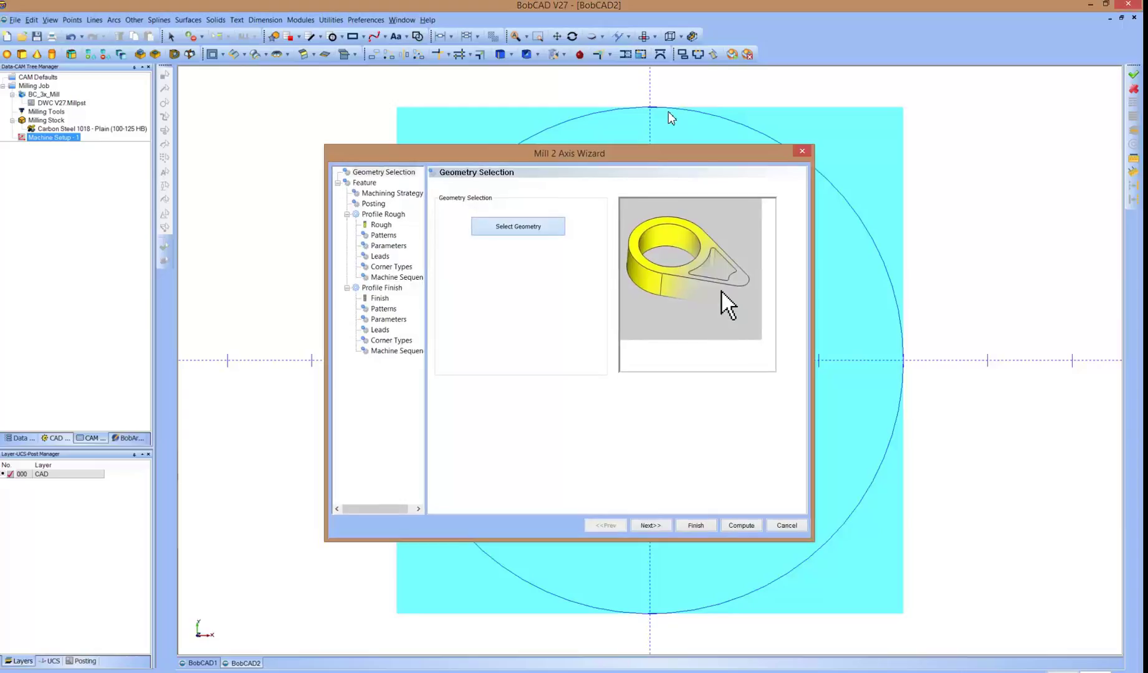
key(Return)
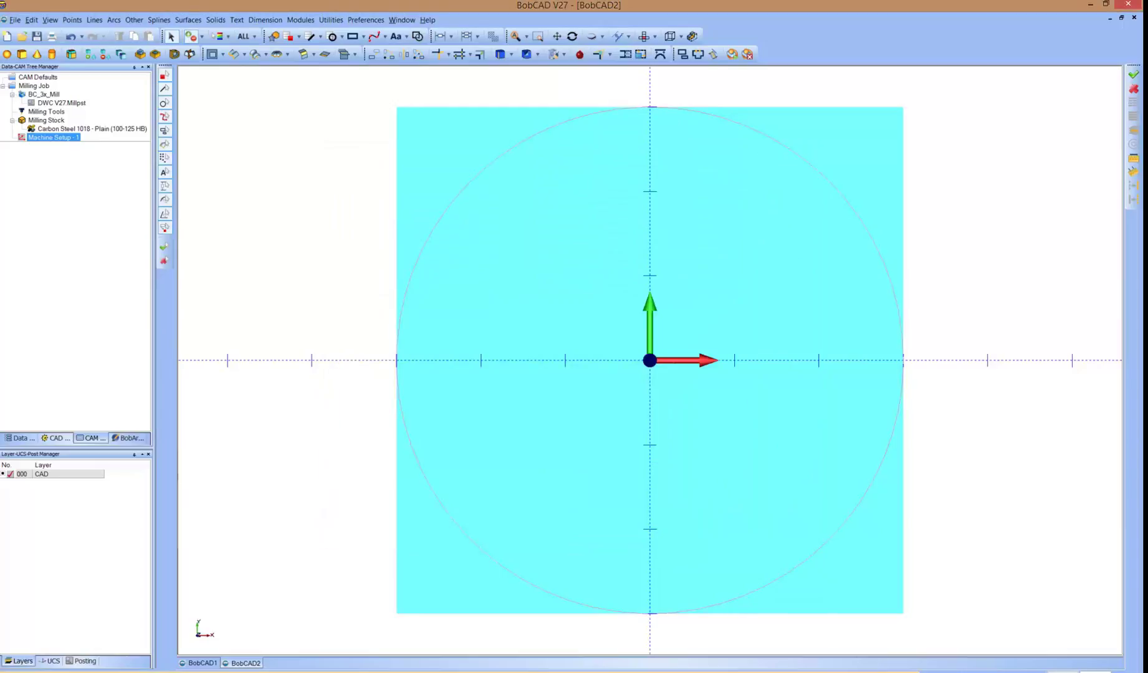
click(829, 182)
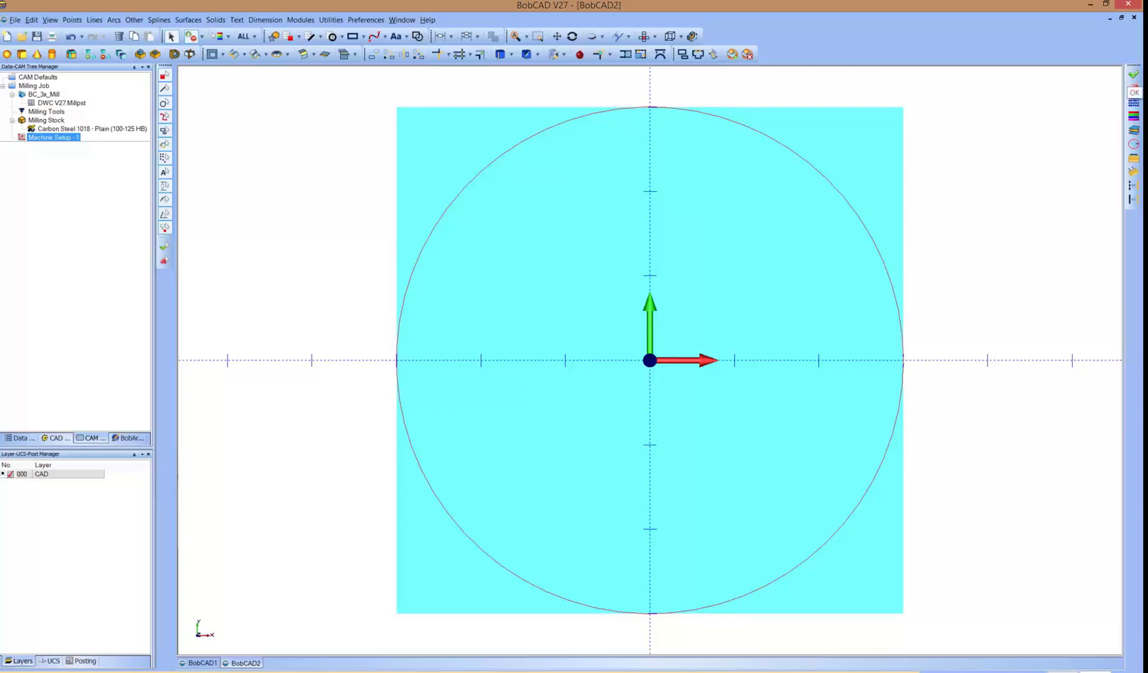
click(1133, 74)
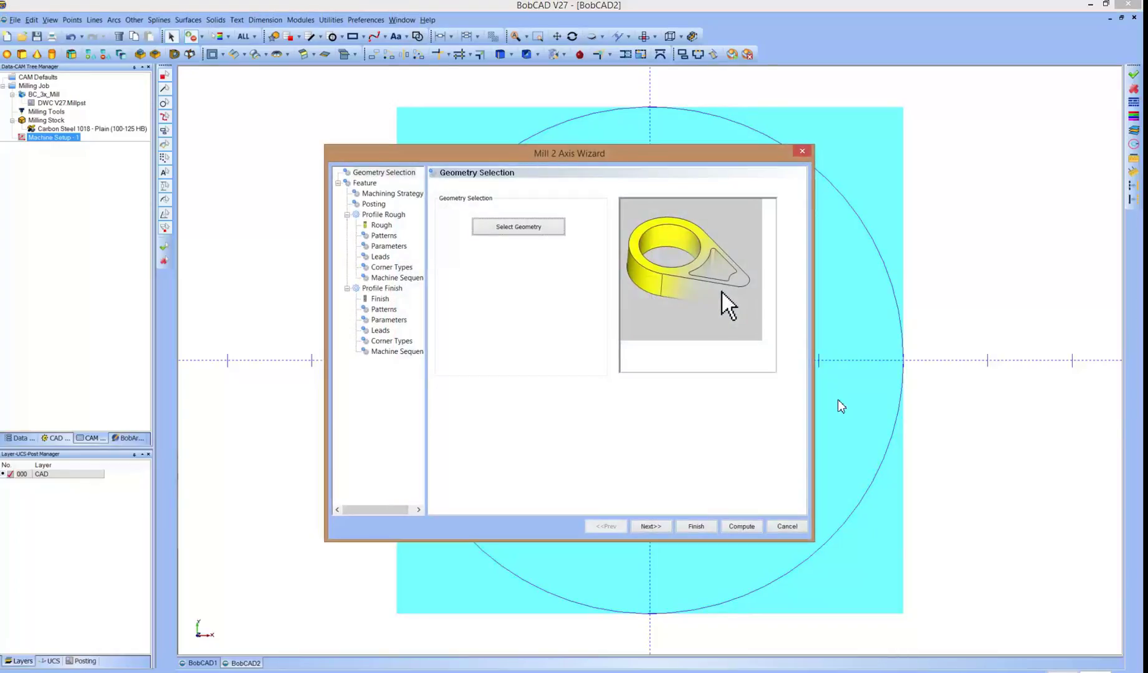
Accept the selected geometry and set the feature's total depth to 0.530.
key(Tab)
key(Return)
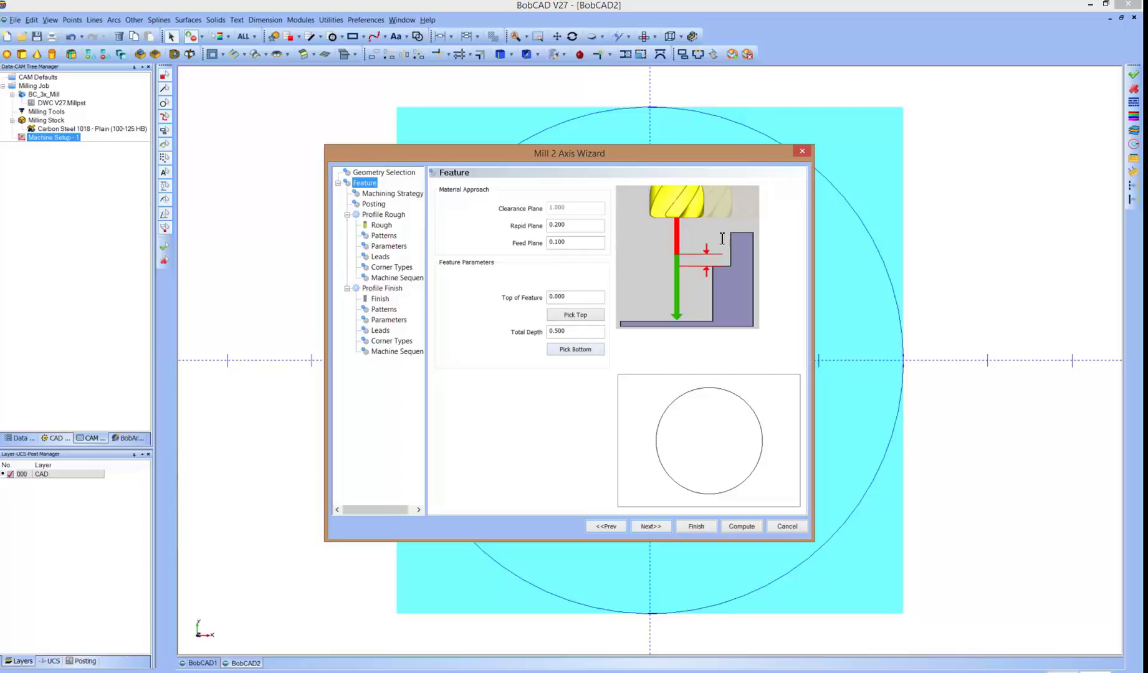
click(558, 331)
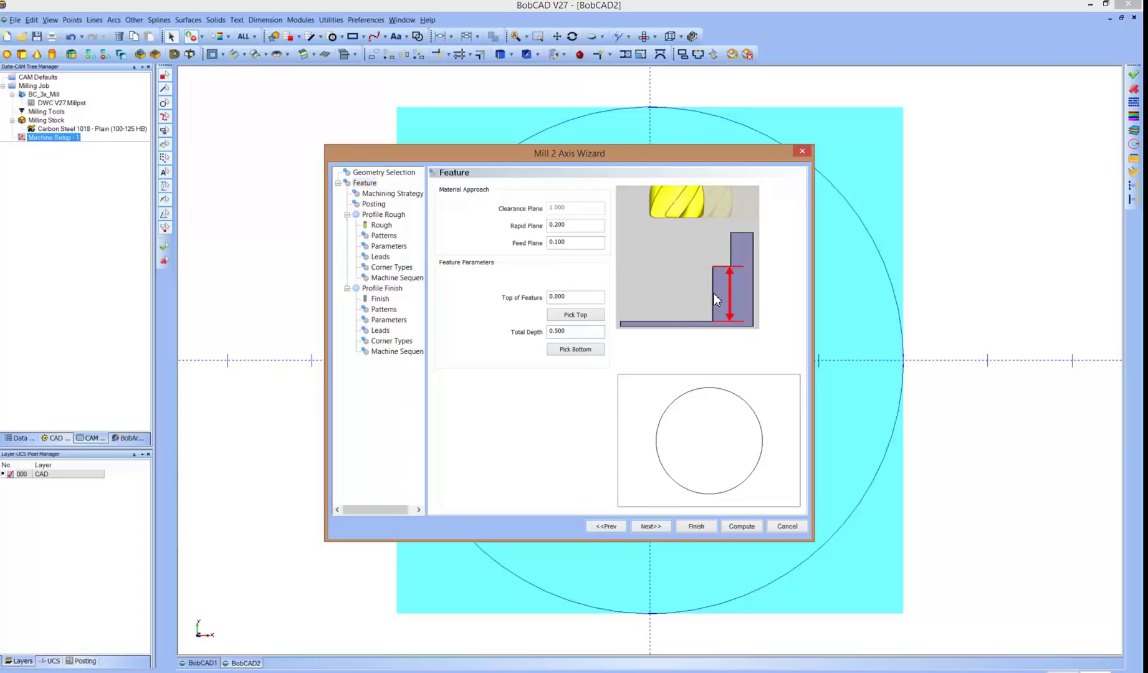
text(3)
key(Return)
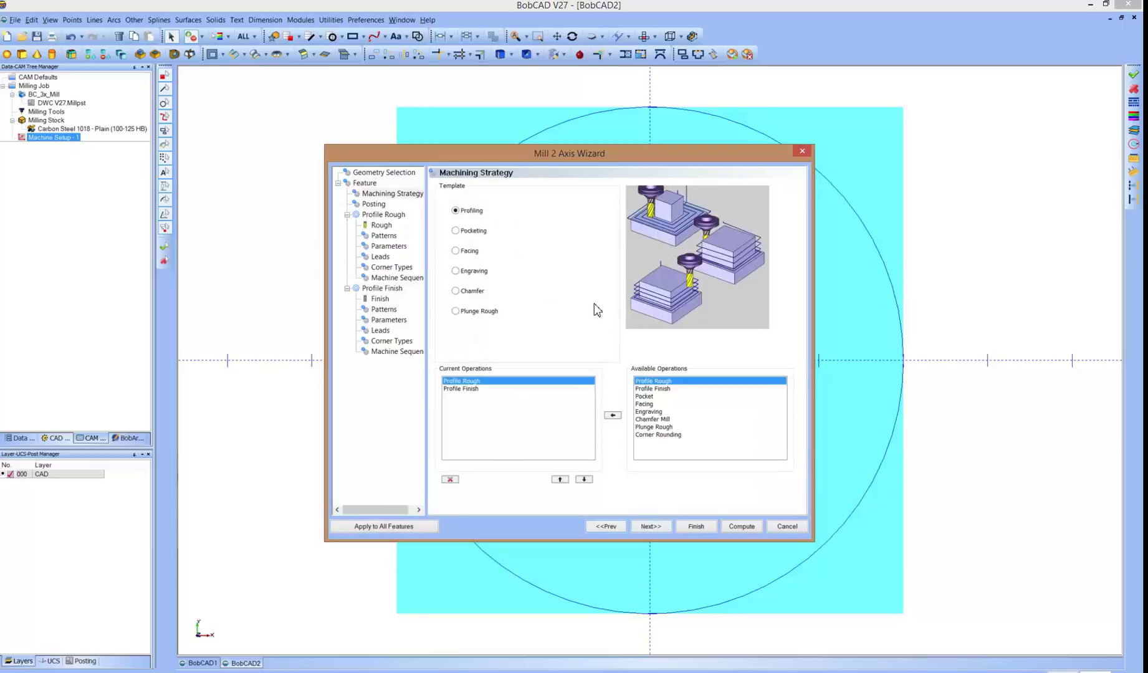
Remove the Profile Finish operation from the profiling strategy and accept the posting settings.
key(Down)
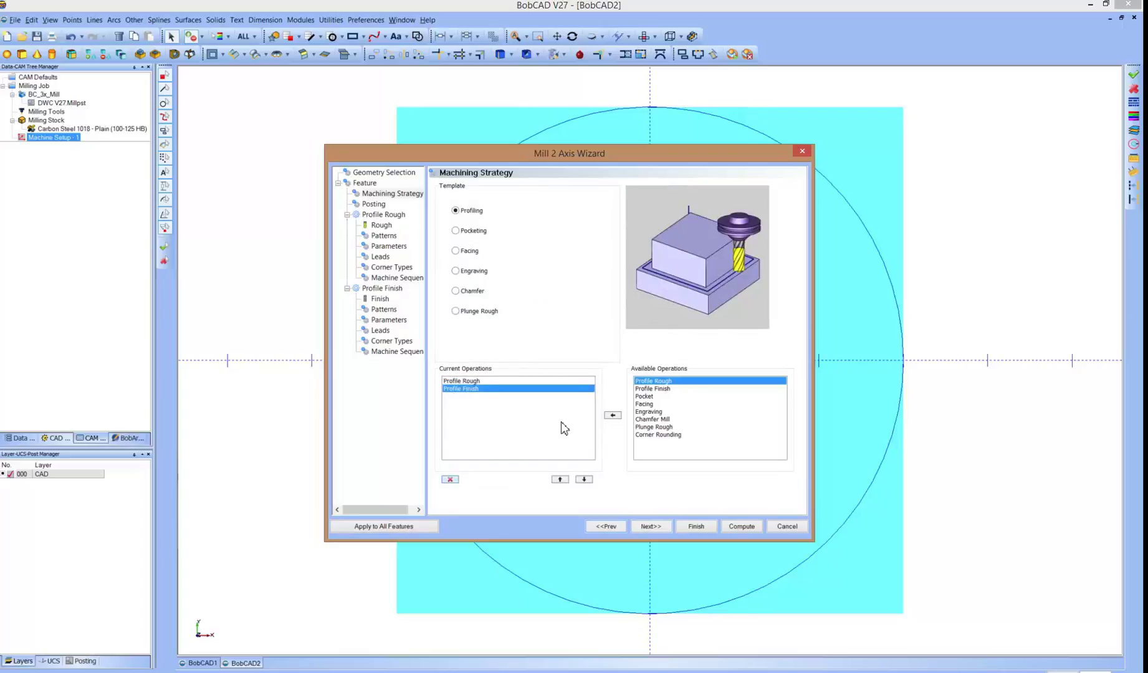
key(Delete)
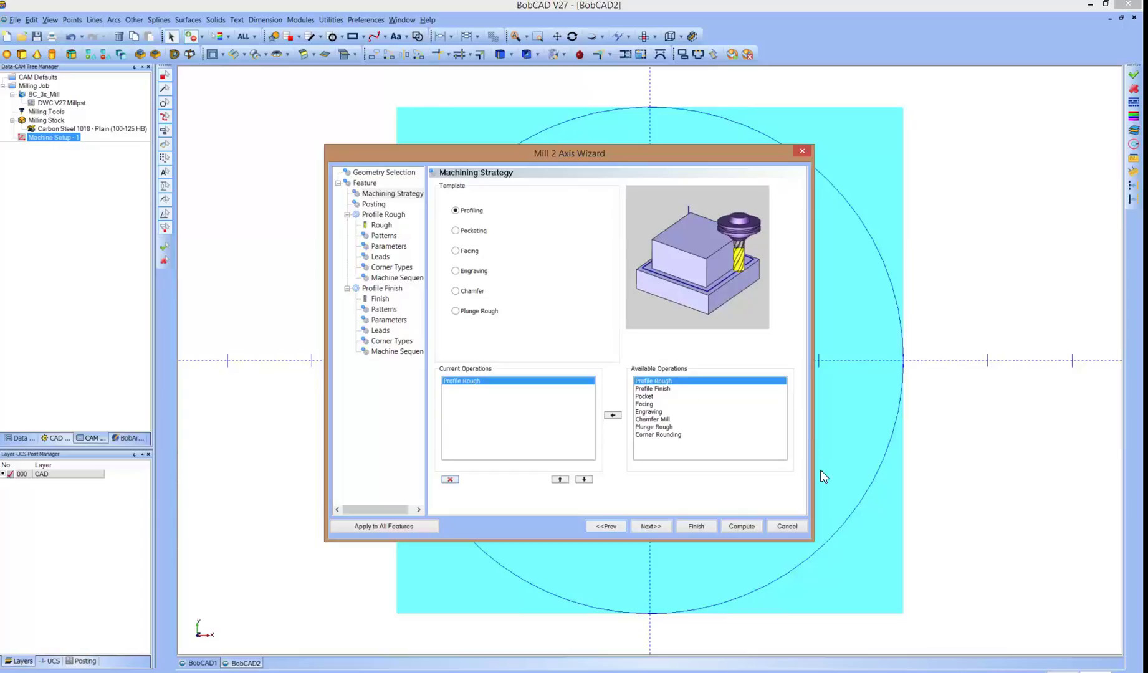
key(Return)
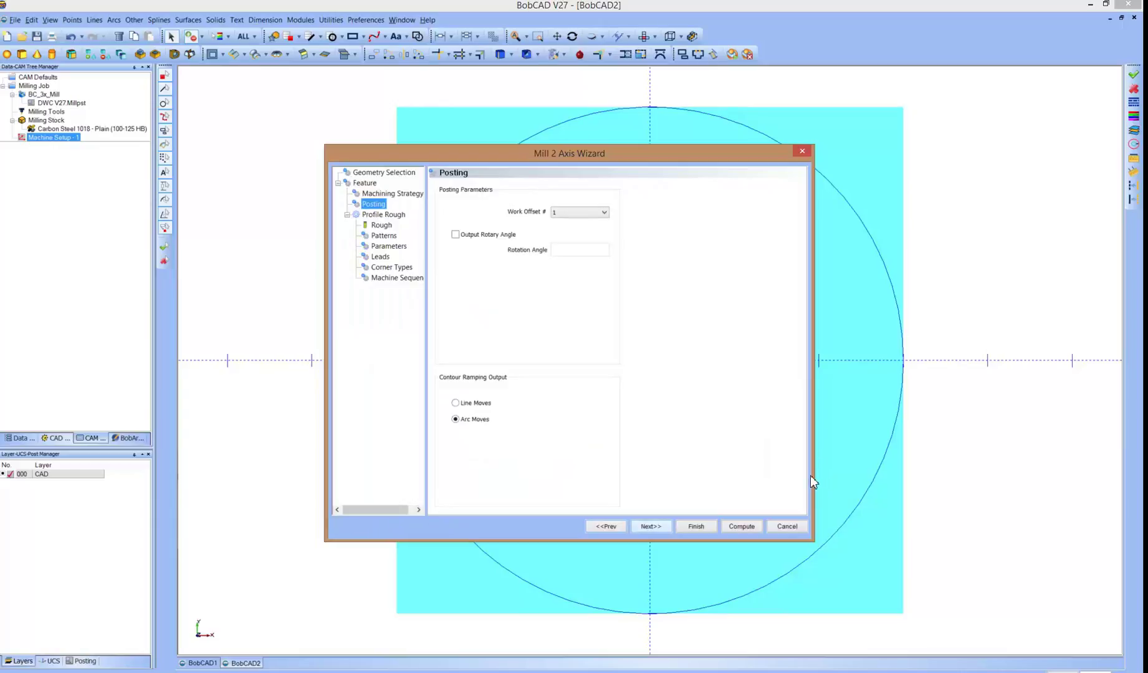
key(Return)
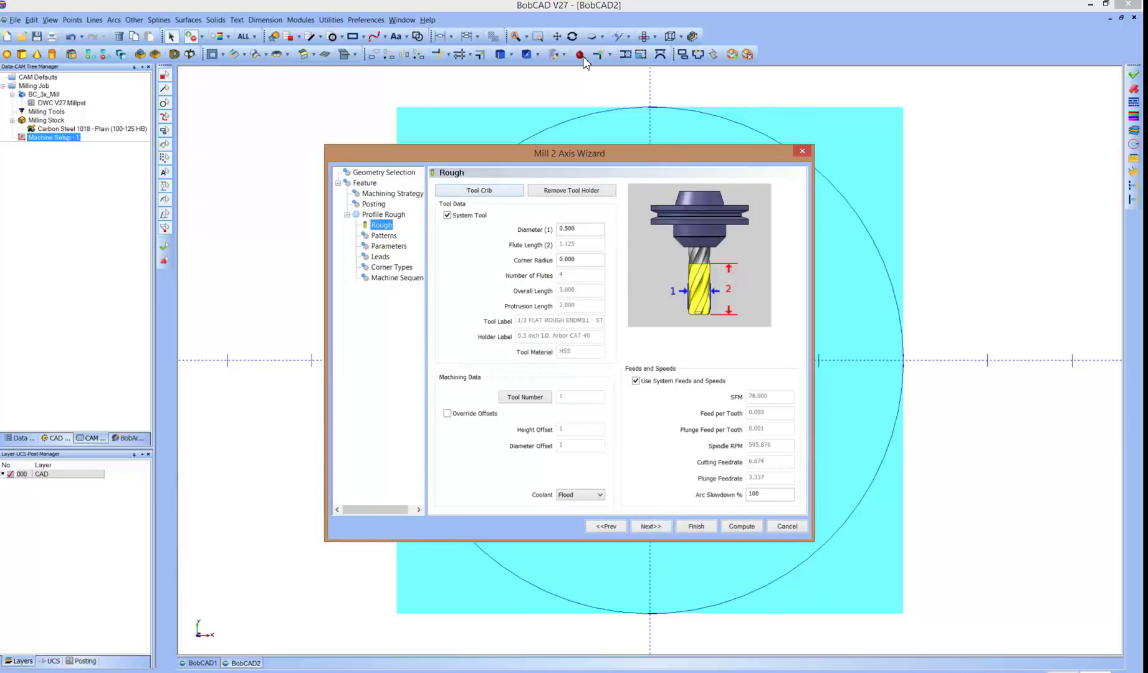
Add the 1/4 flat endmill (0.250 diameter, standard) from the tool library to the tool crib and assign it to the roughing operation.
key(Return)
click(639, 481)
key(Return)
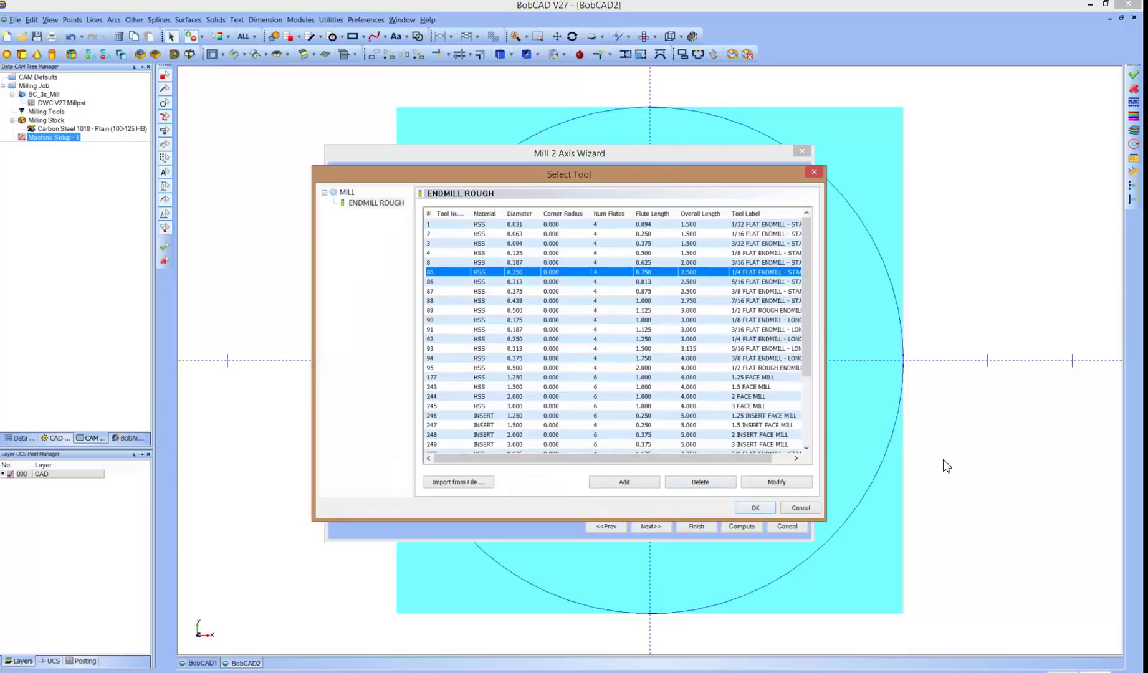
key(Return)
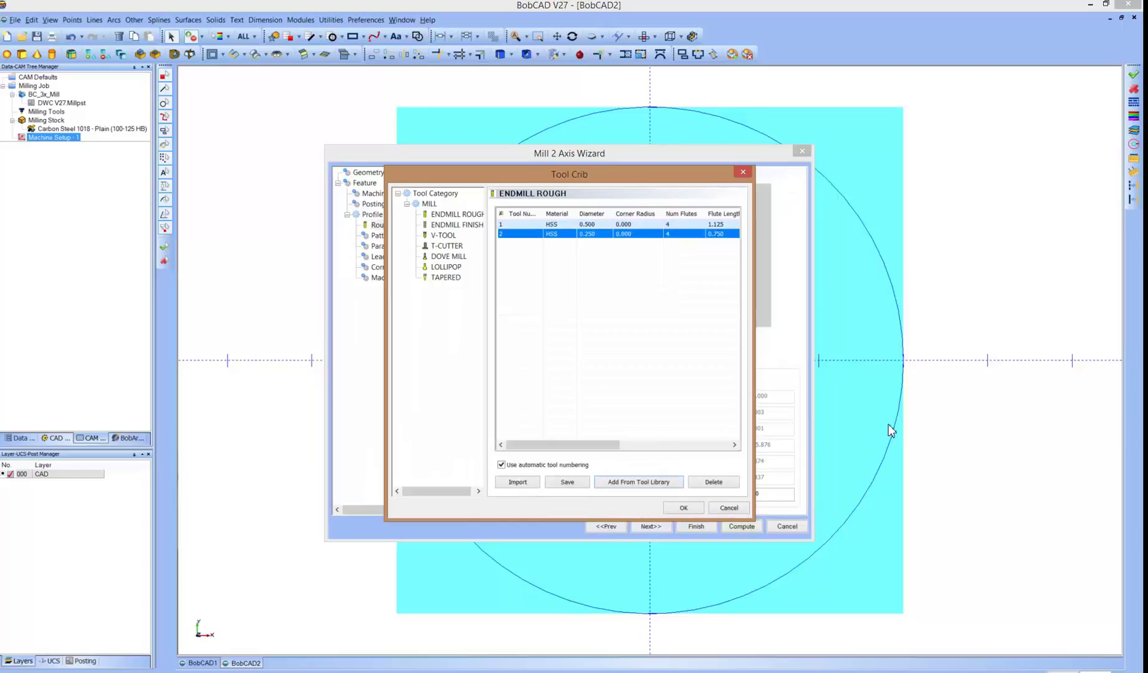
key(Return)
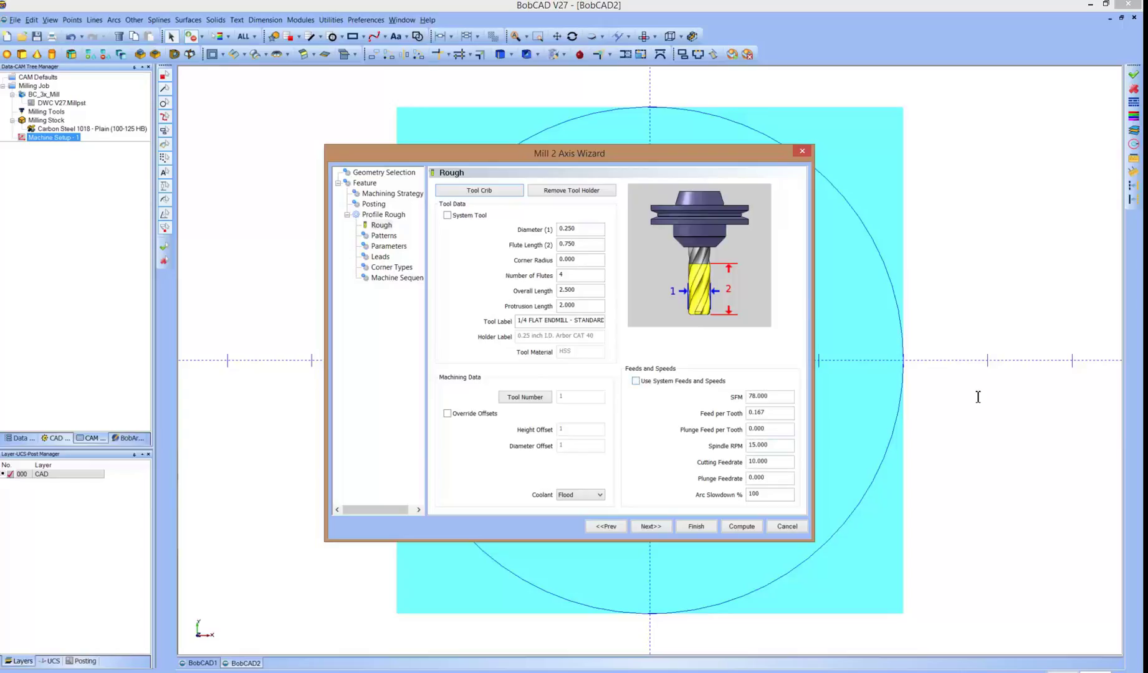
Set the roughing tool's spindle RPM to 15 and cutting feedrate to 10, and proceed to the patterns.
drag(967, 399, 864, 403)
text(15)
key(Tab)
text(10)
key(Return)
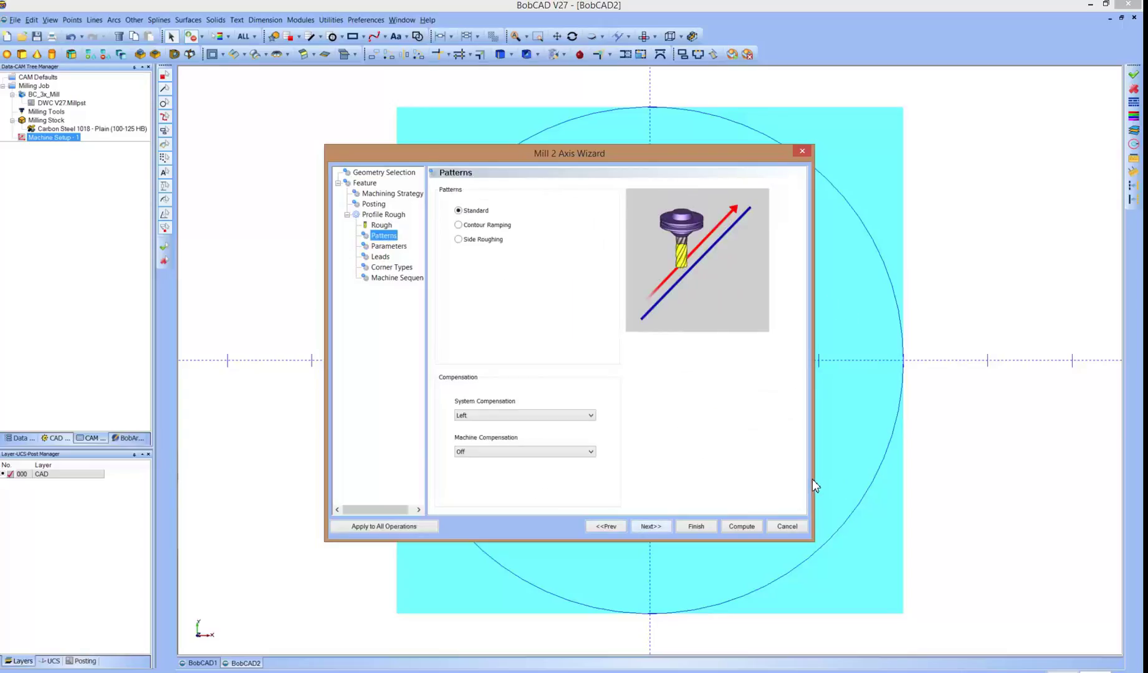
Try the Off, Left and Right system compensation options for the standard pattern and proceed to the roughing parameters.
click(740, 345)
key(alt+Down)
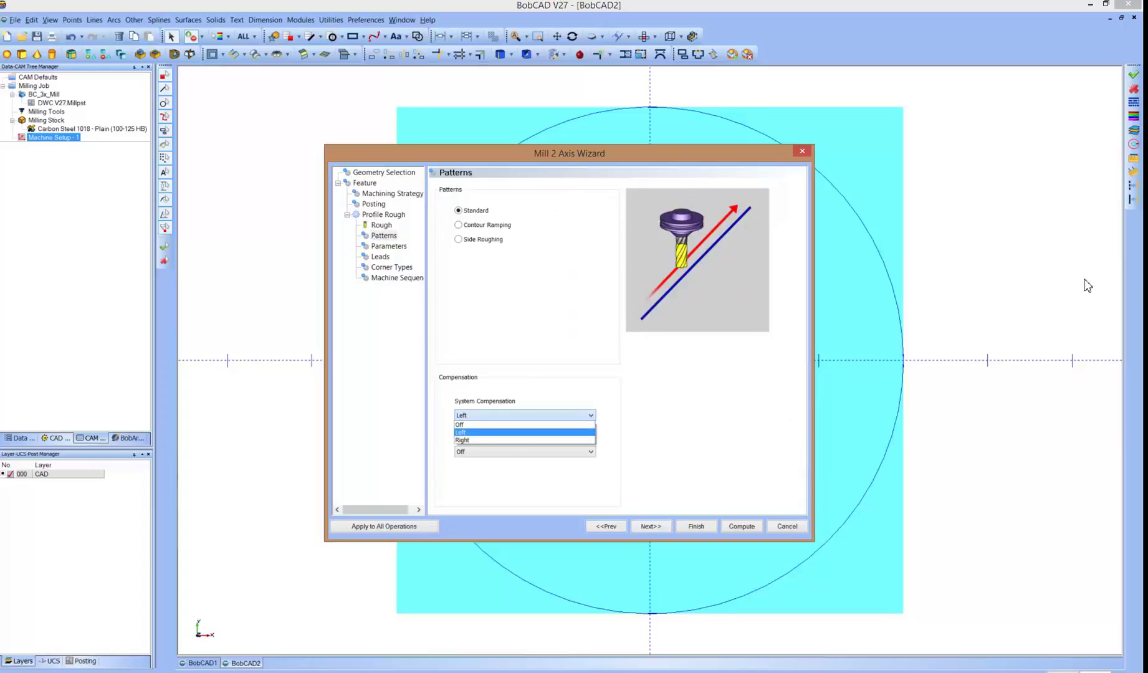
key(Up)
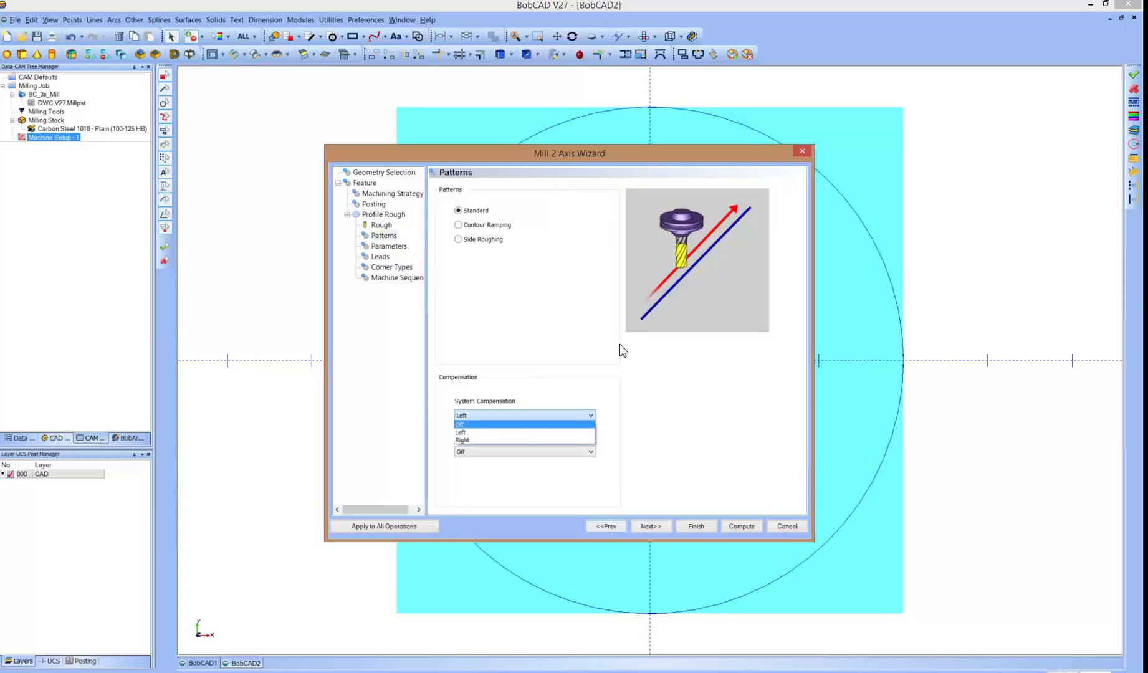
key(Return)
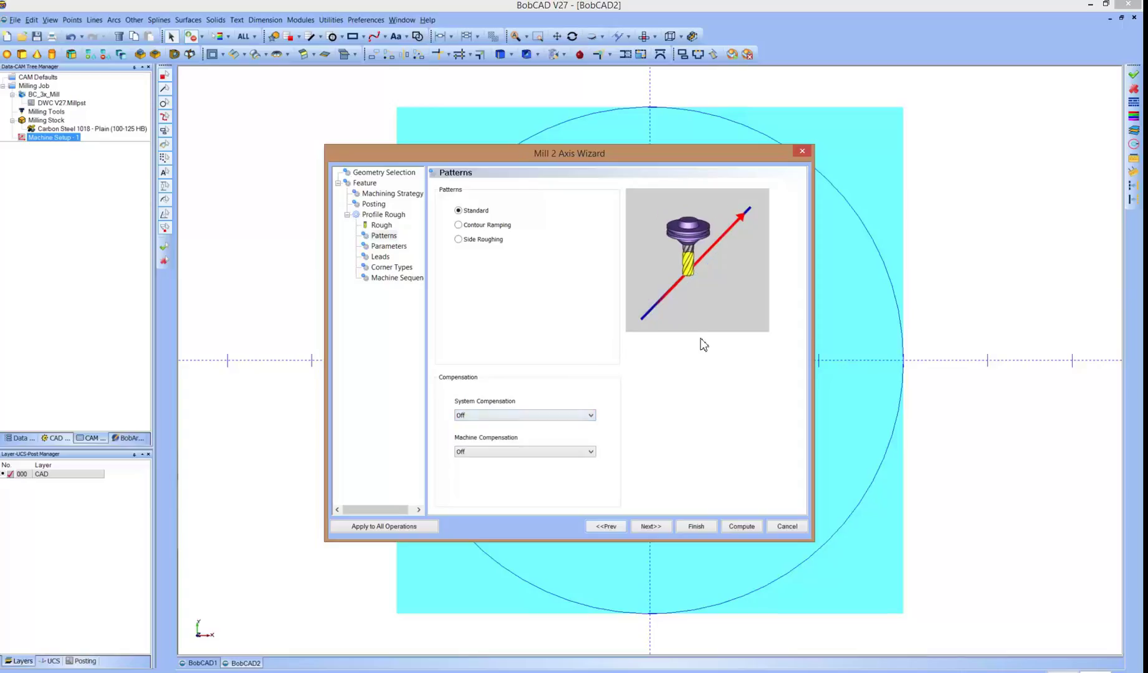
key(Down)
key(Return)
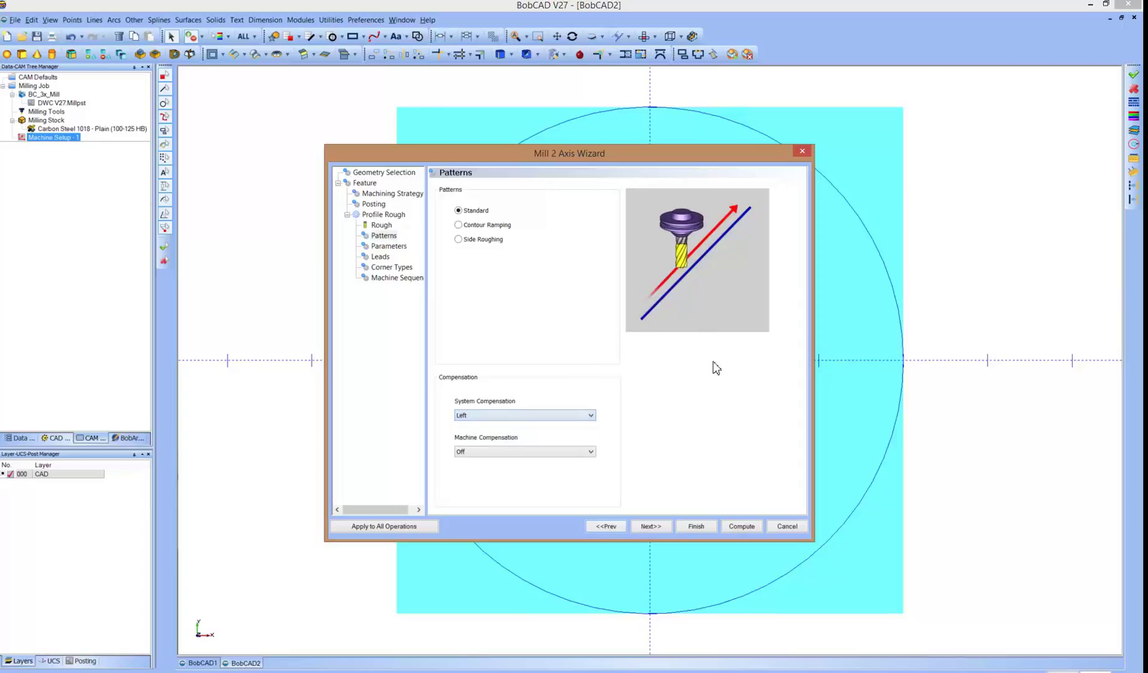
key(alt+Down)
key(Down)
key(Return)
click(590, 415)
key(Return)
key(Return)
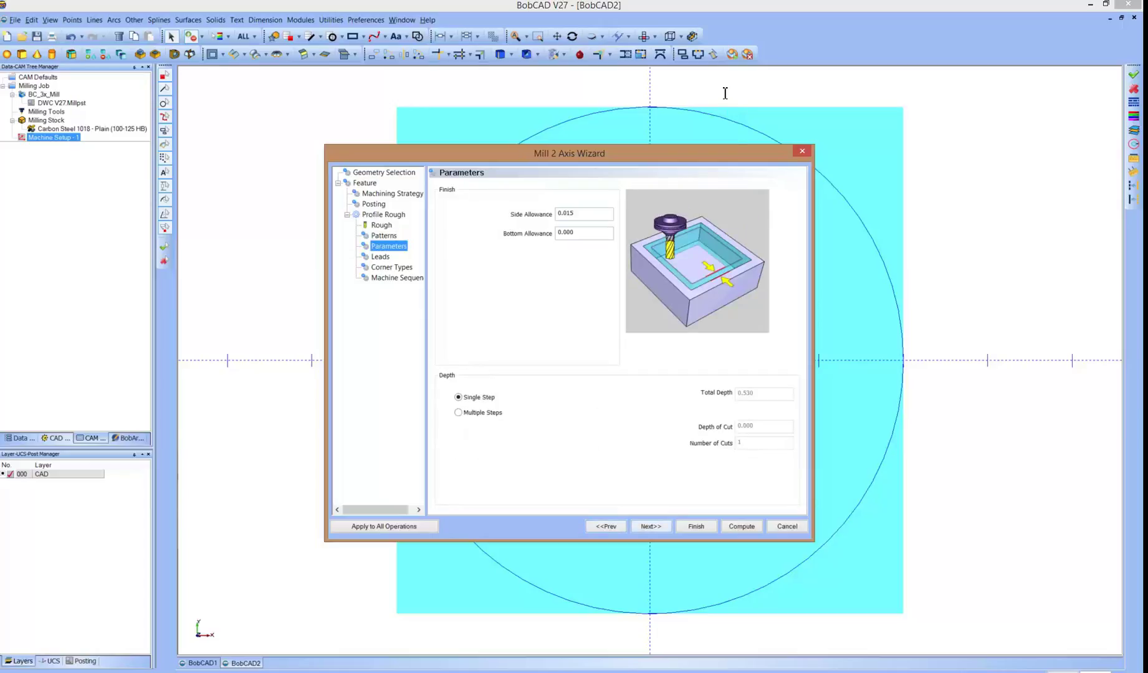
Set the side allowance of the profile roughing operation to 0.
key(Tab)
text(0)
key(Tab)
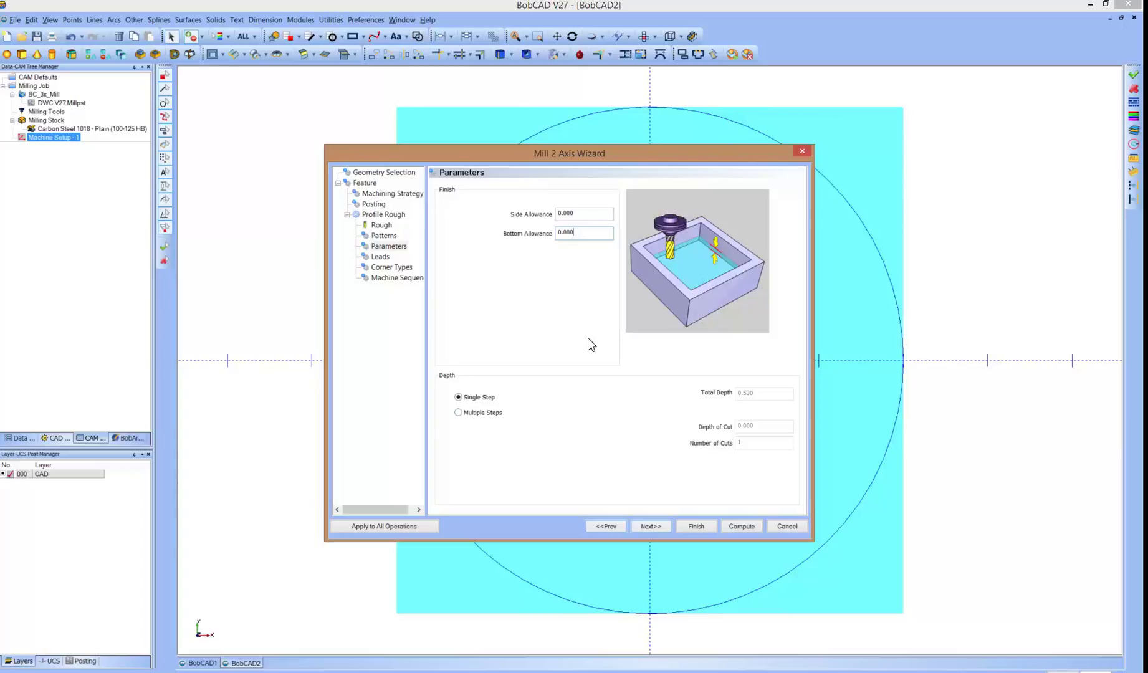
Switch the roughing depth to multiple even-depth steps with a depth of cut of 0.133 and proceed to the leads.
key(Tab)
key(Down)
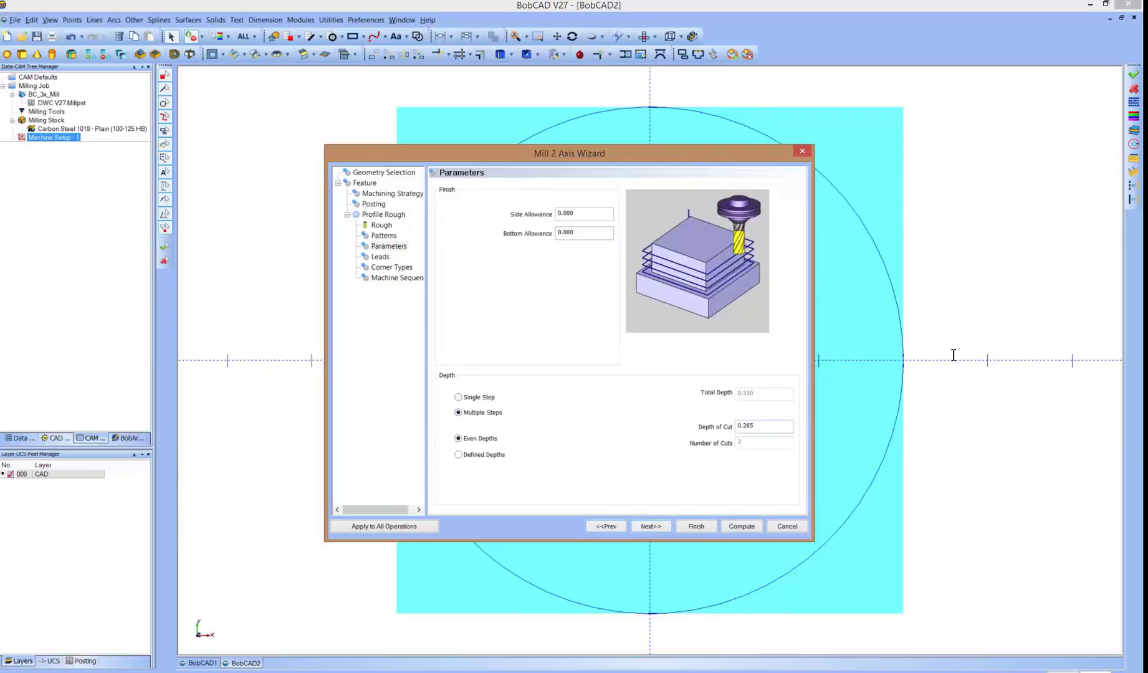
key(Tab)
text(.12)
key(Tab)
key(shift+Tab)
text(.)
key(Tab)
key(Tab)
key(Return)
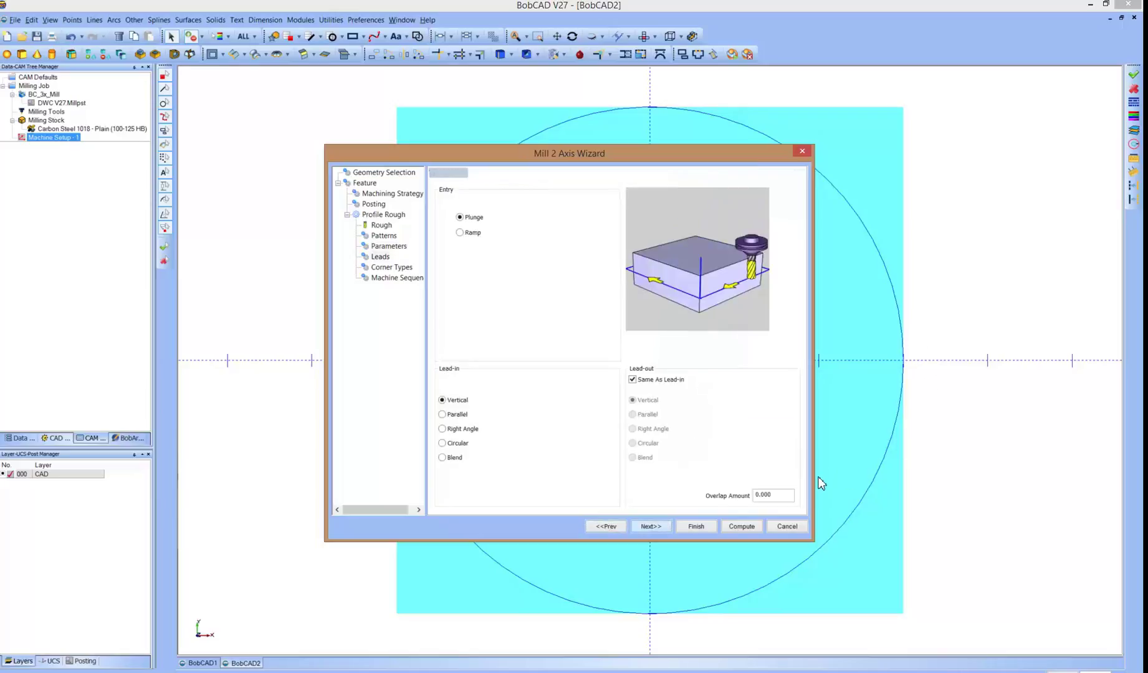
Accept the default leads, corner types and machine sequence, and compute the toolpath.
key(Return)
key(Return)
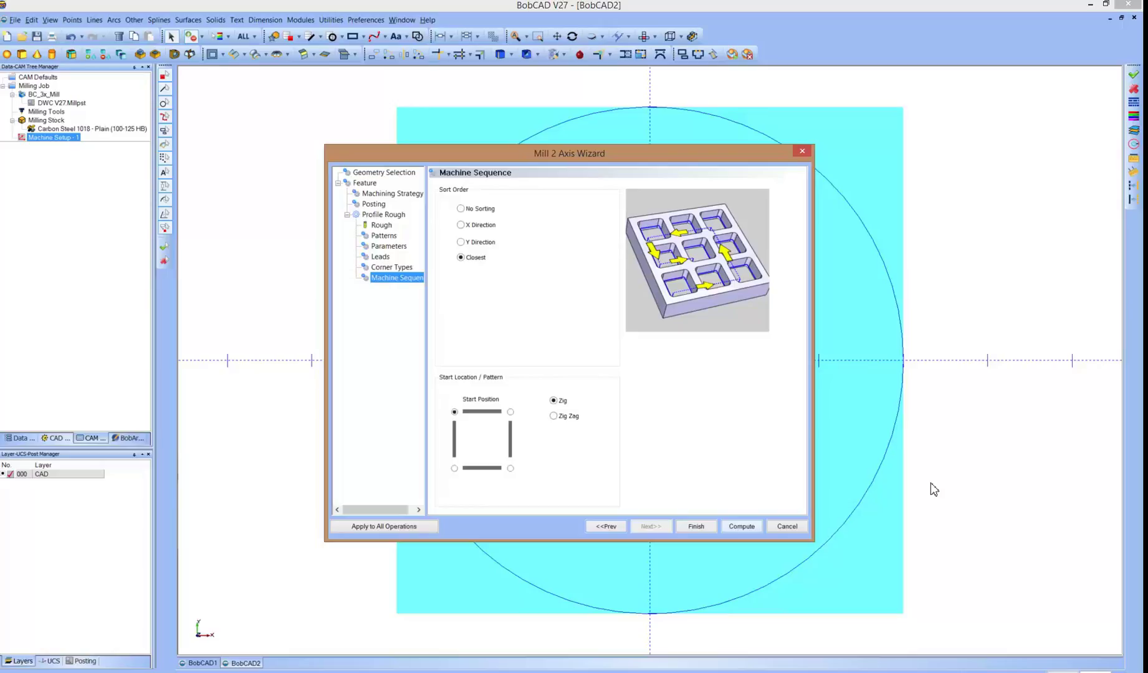
key(Return)
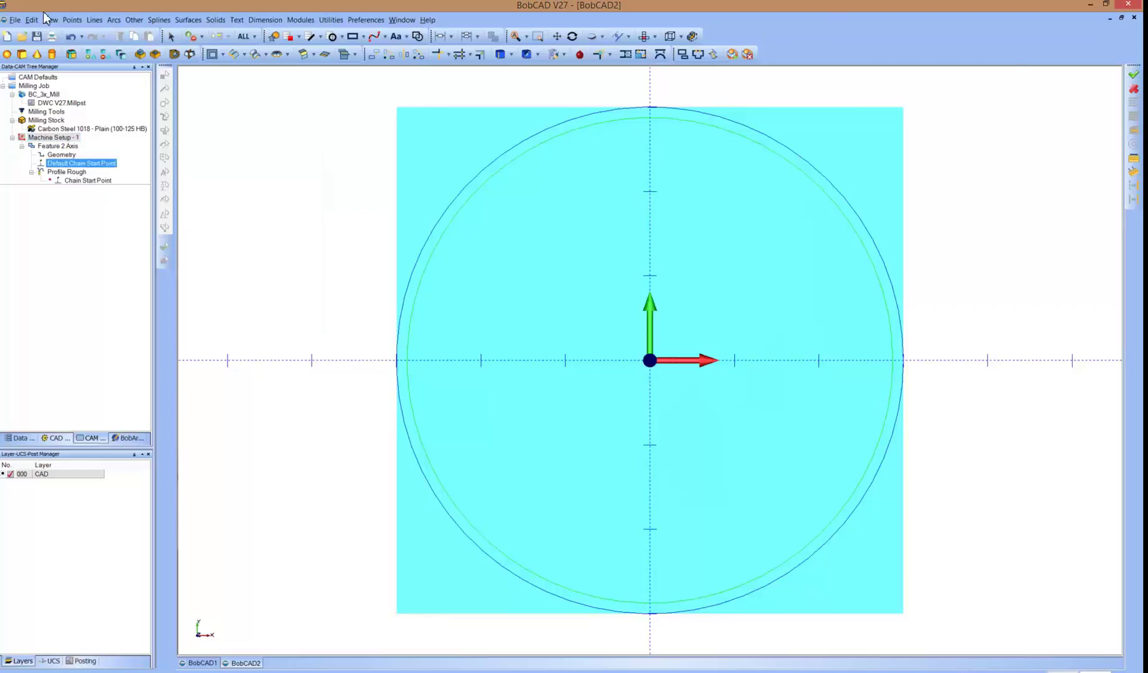
Edit the 2-axis feature to use Right system compensation in its roughing pattern, recompute, and check the toolpath around the circle.
right_click(45, 147)
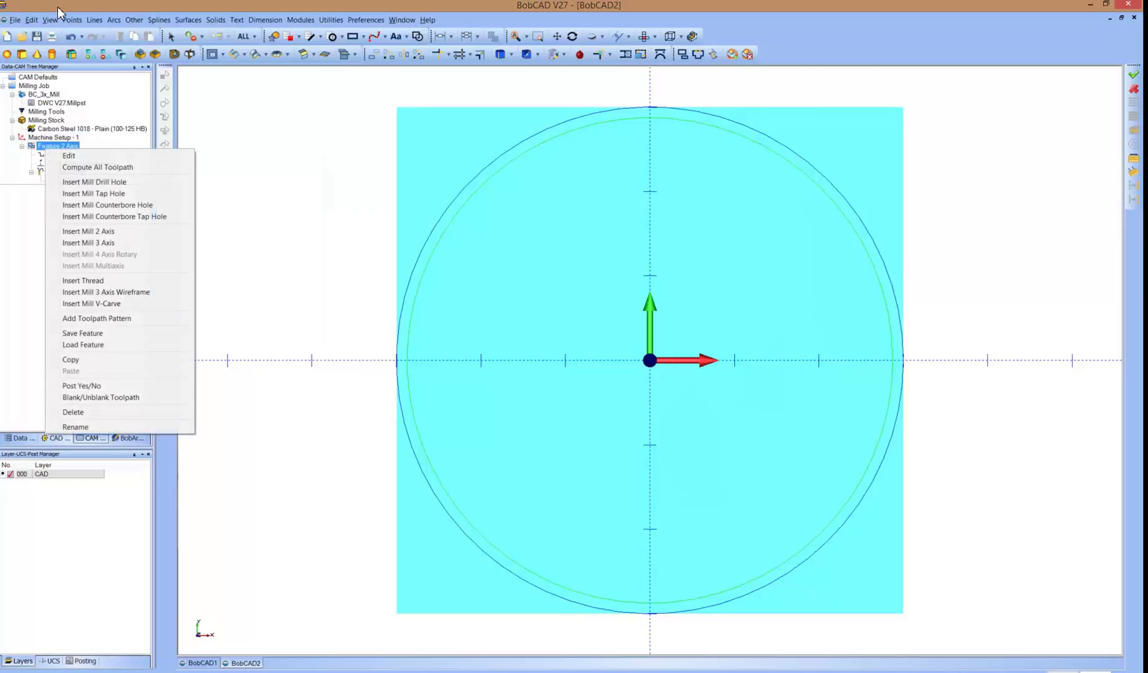
key(Down)
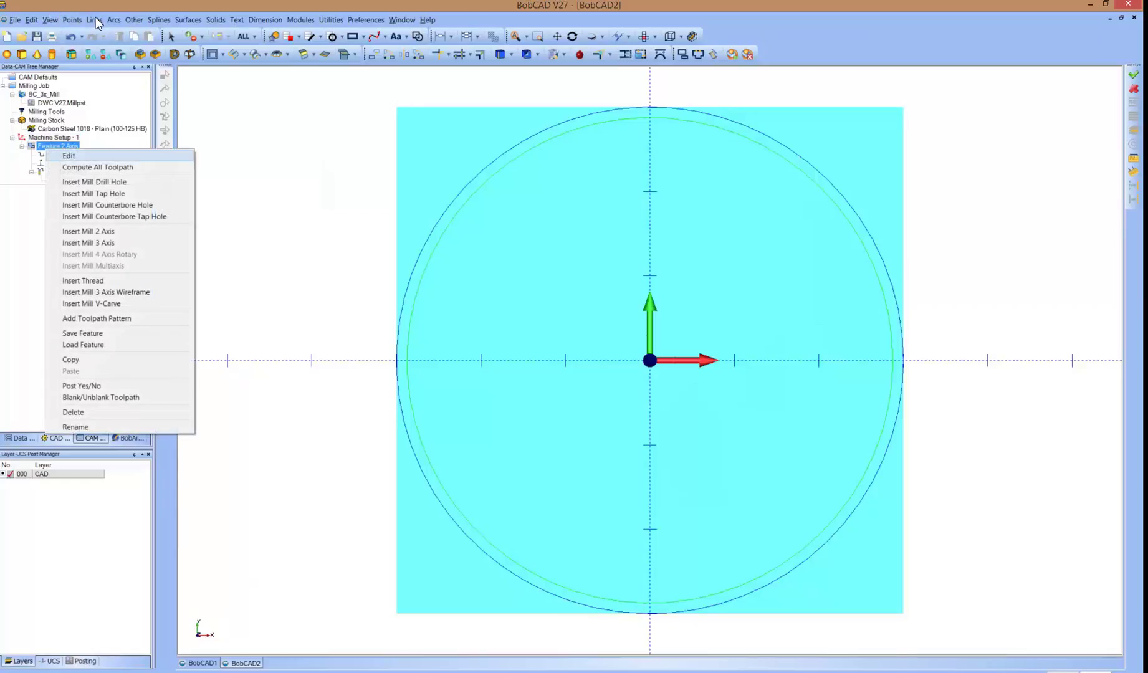
key(Return)
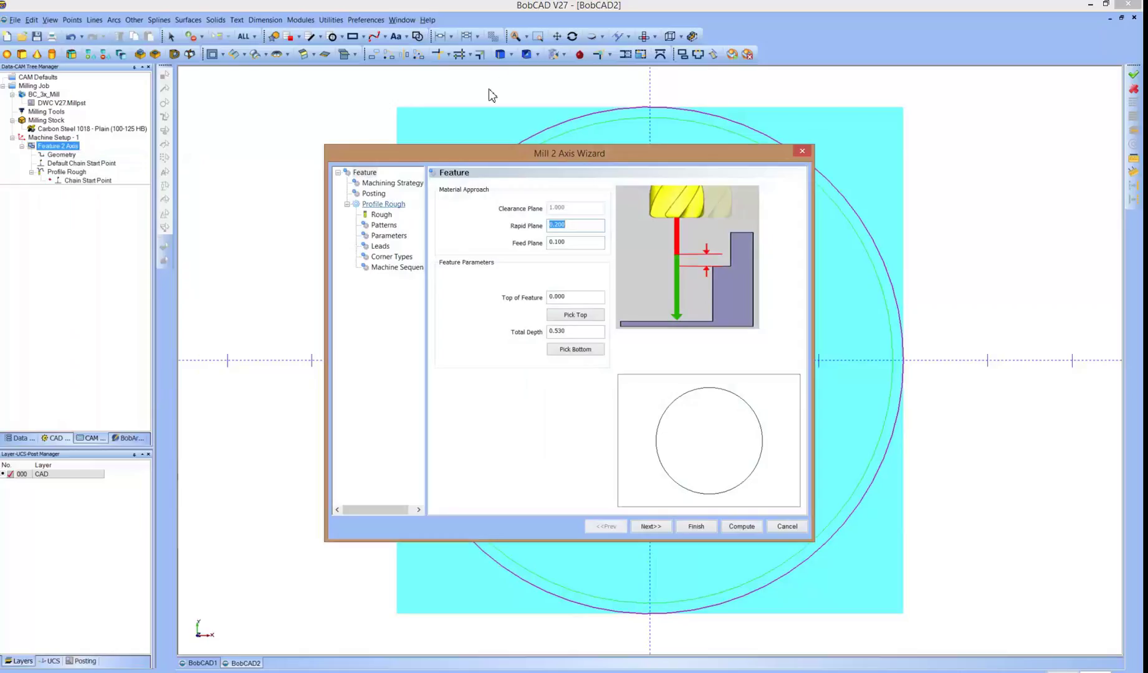
click(389, 236)
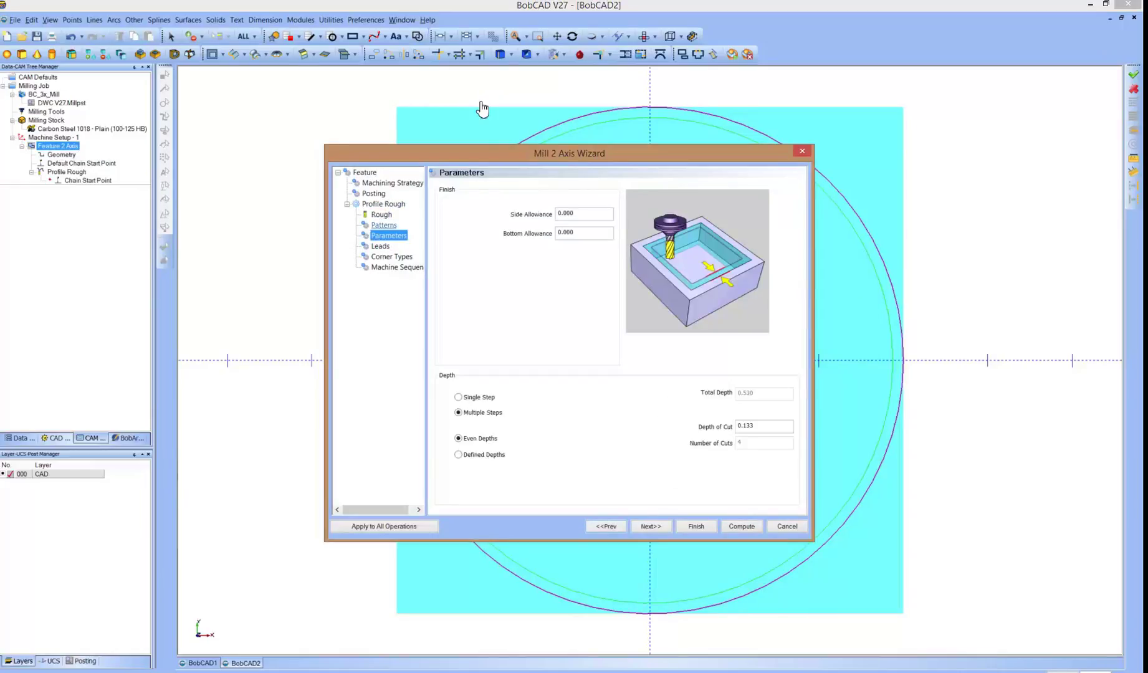
key(Up)
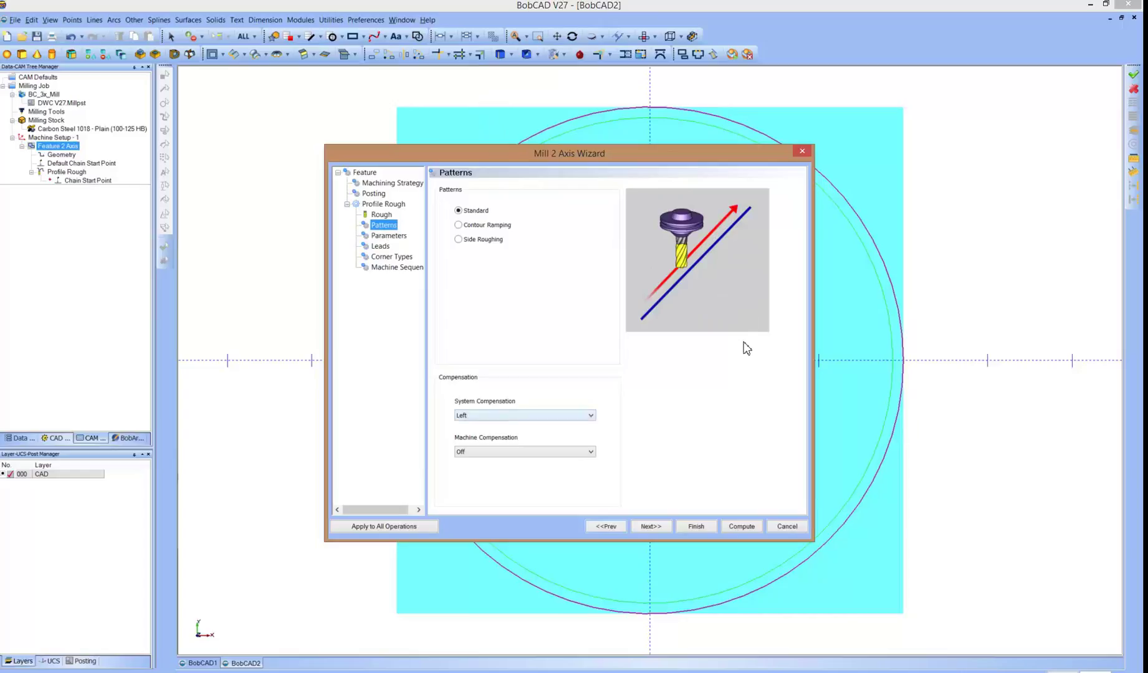
click(525, 416)
click(511, 441)
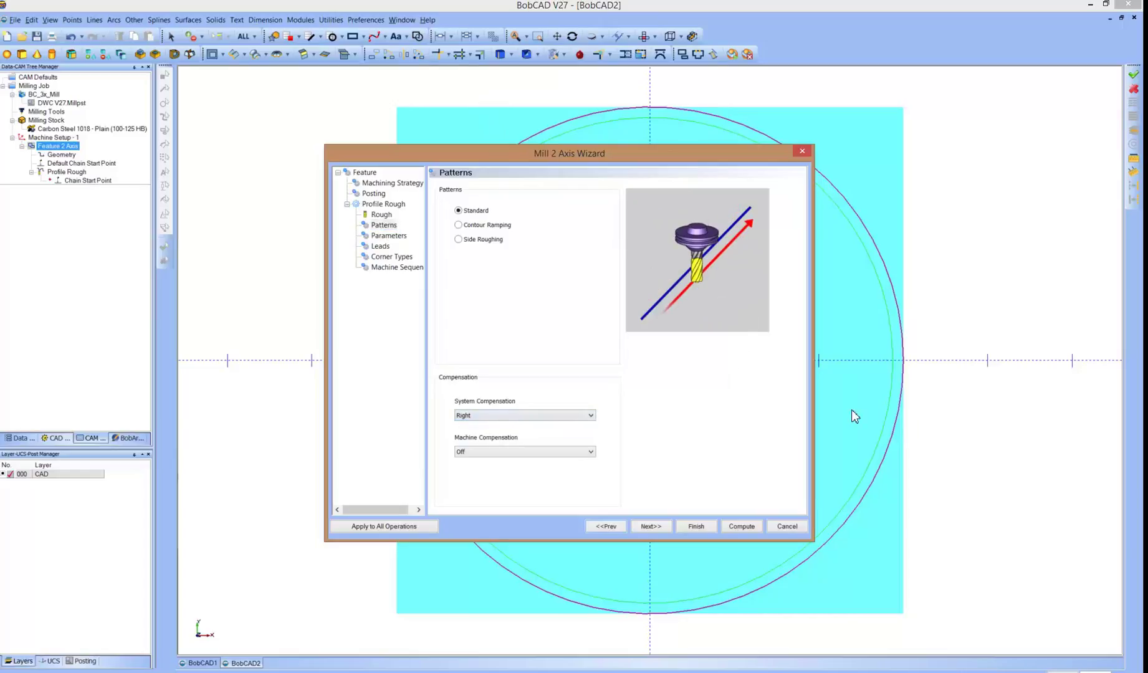
click(741, 527)
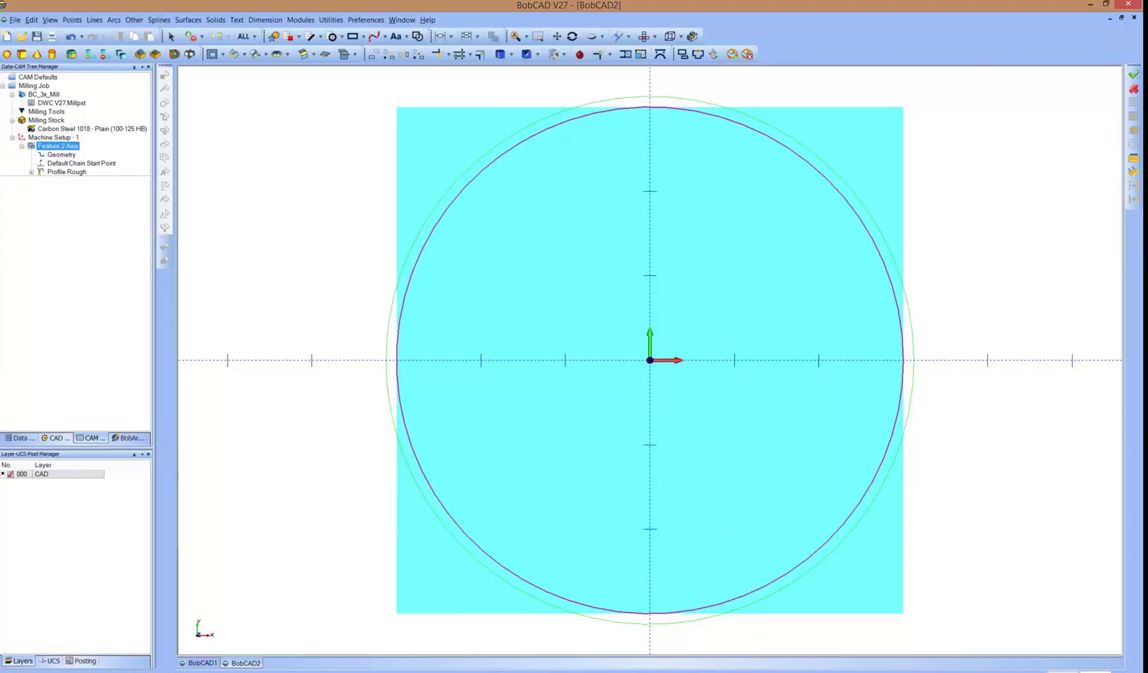
middle_drag(650, 399, 585, 334)
middle_drag(972, 202, 1020, 172)
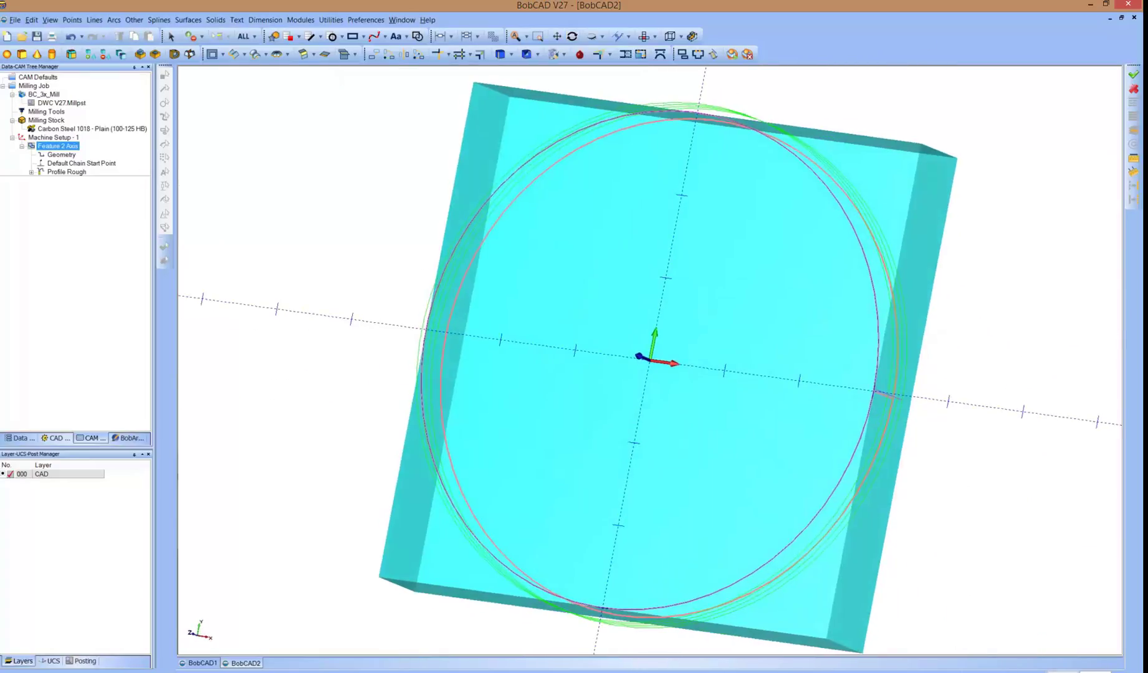
click(644, 36)
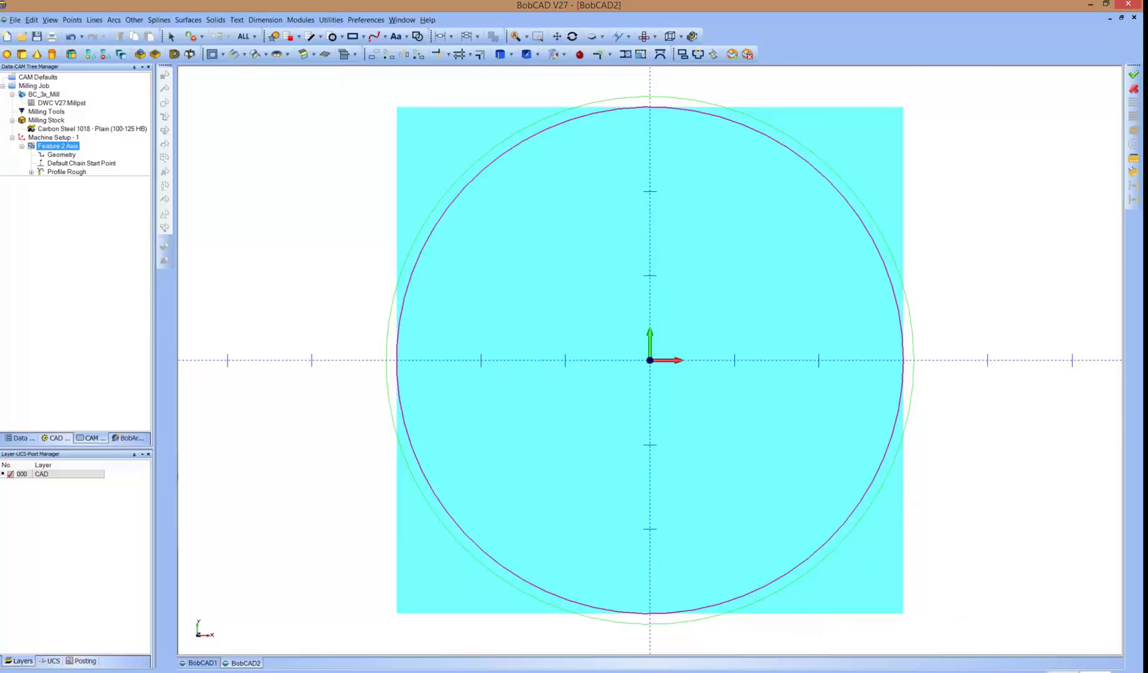
Post the milling job and save the NC code on the Desktop as circle 6.
click(34, 86)
right_click(38, 83)
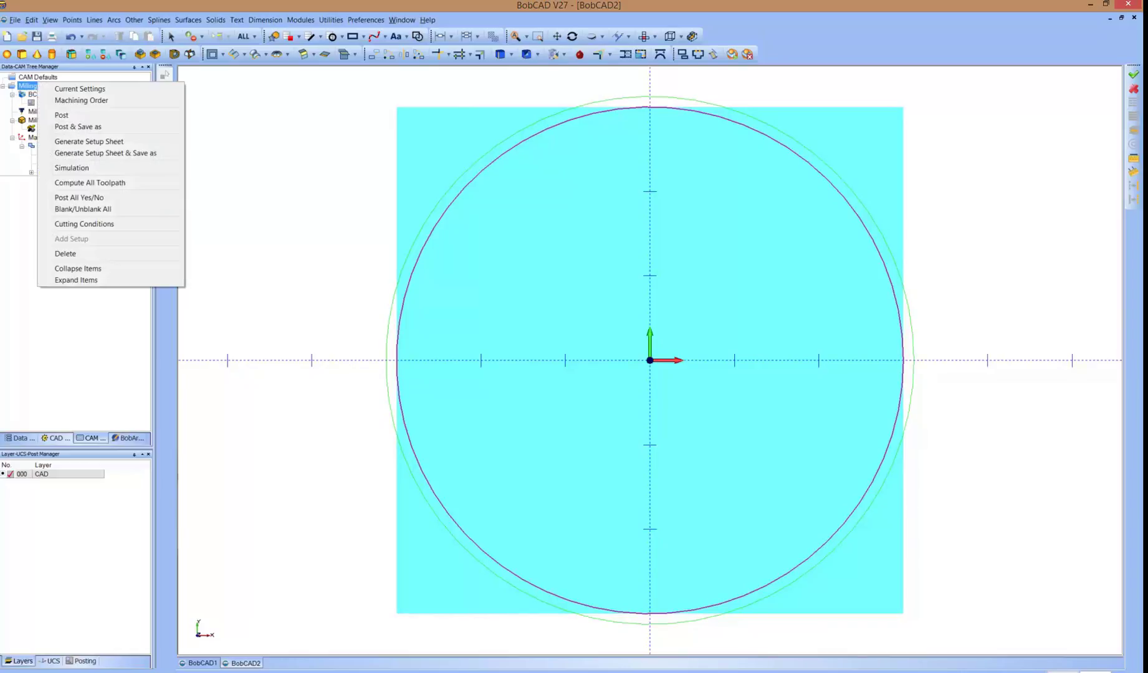
key(Down)
key(Down)
key(Down)
key(Down)
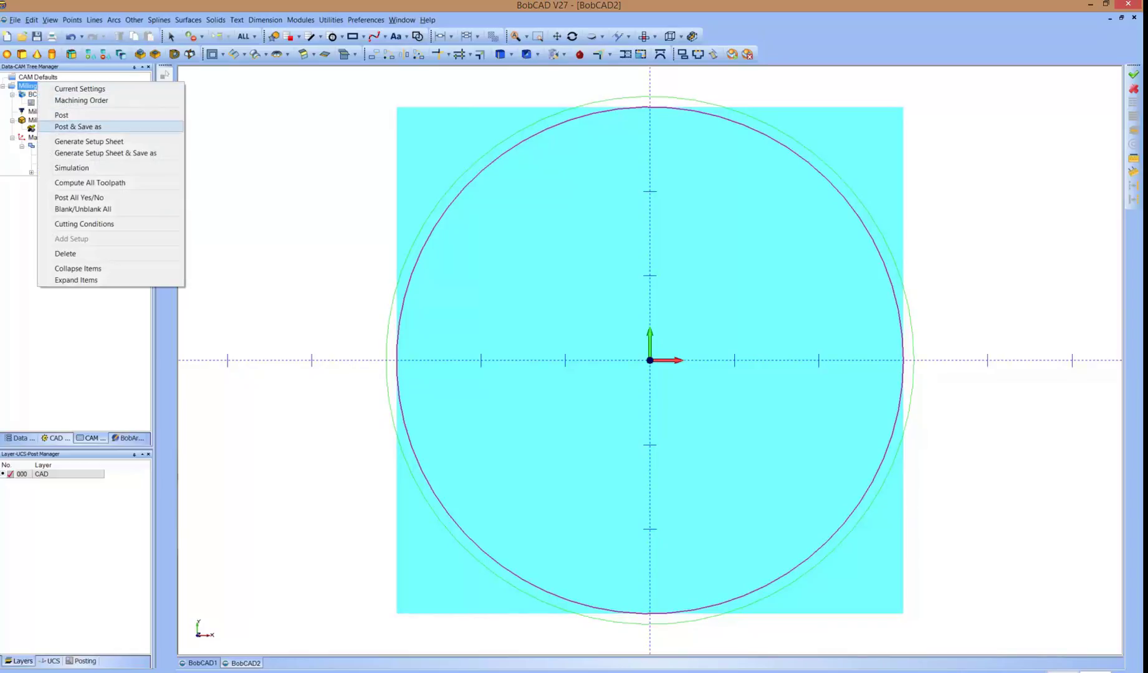
key(Return)
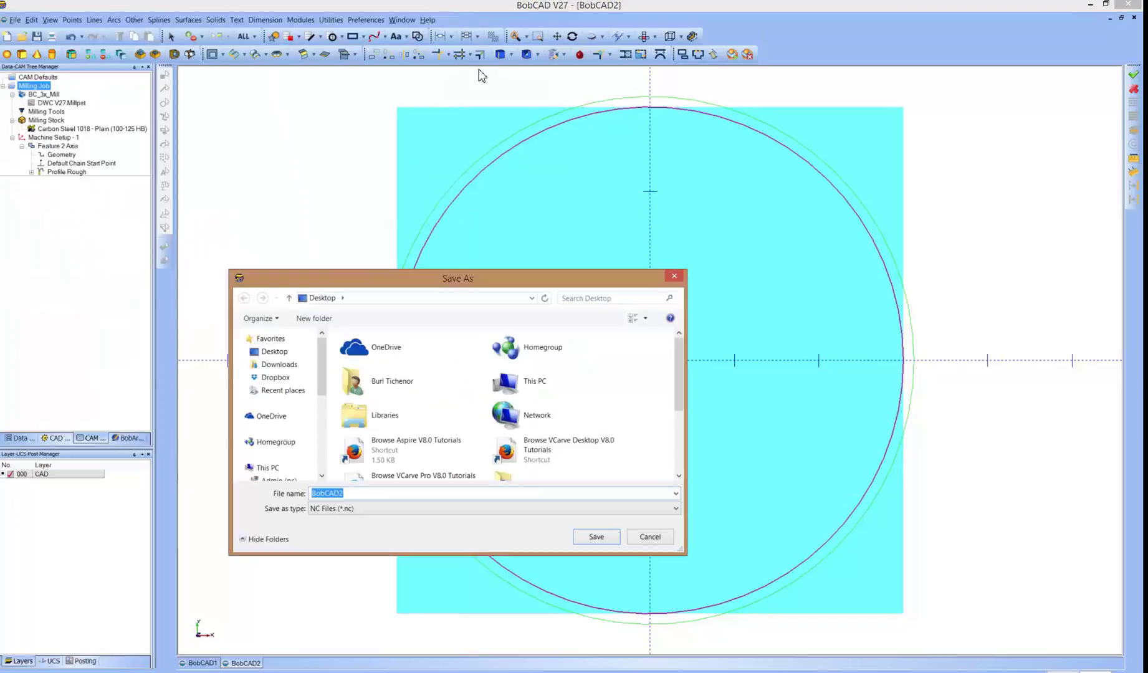
text(circle 6)
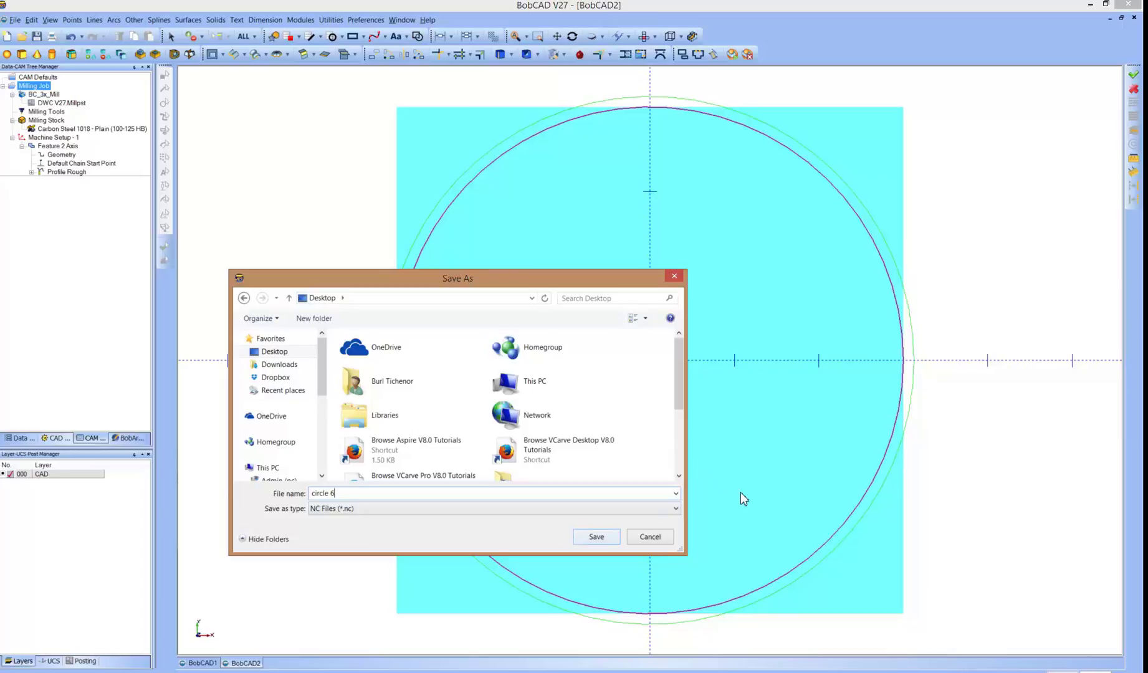
key(Return)
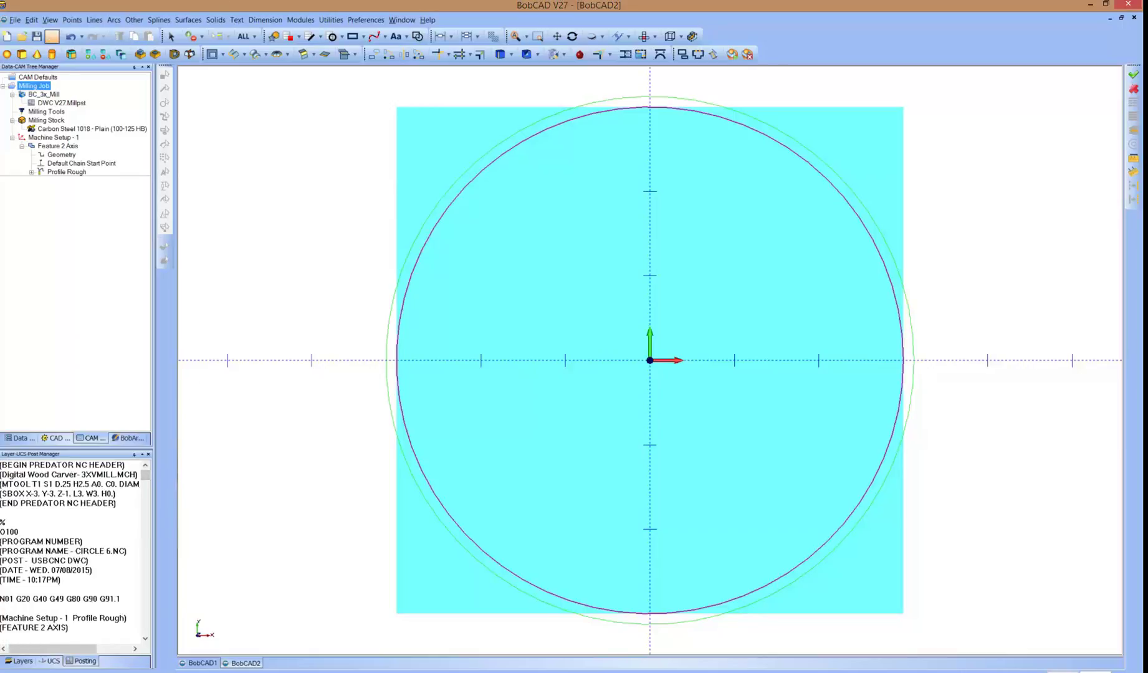
Save the drawing on the Desktop as a BobCAD file named circle 6.
click(37, 36)
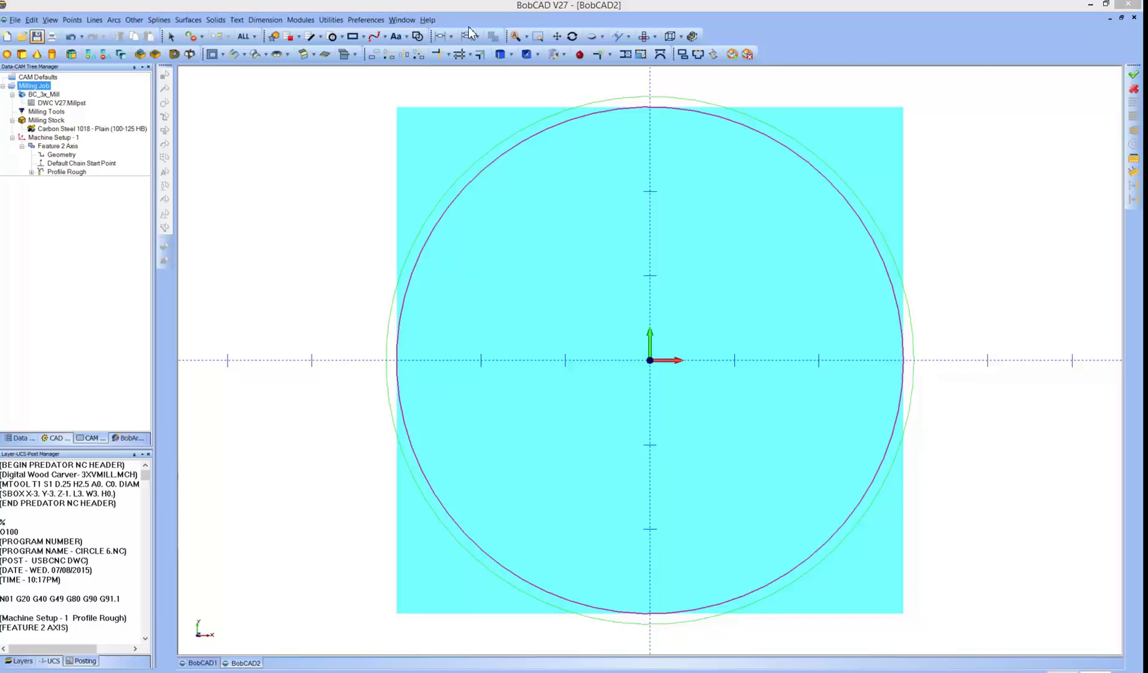
click(363, 304)
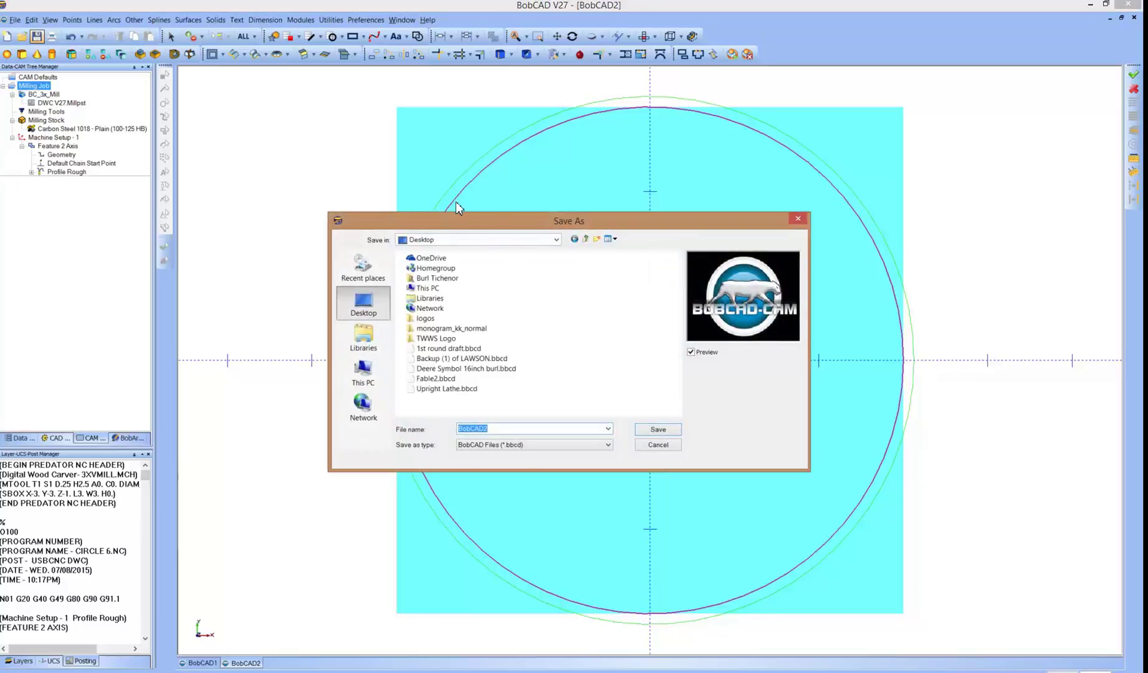
key(Right)
key(ctrl+a)
text(cic)
key(BackSpace)
text(tc)
key(BackSpace)
key(BackSpace)
key(BackSpace)
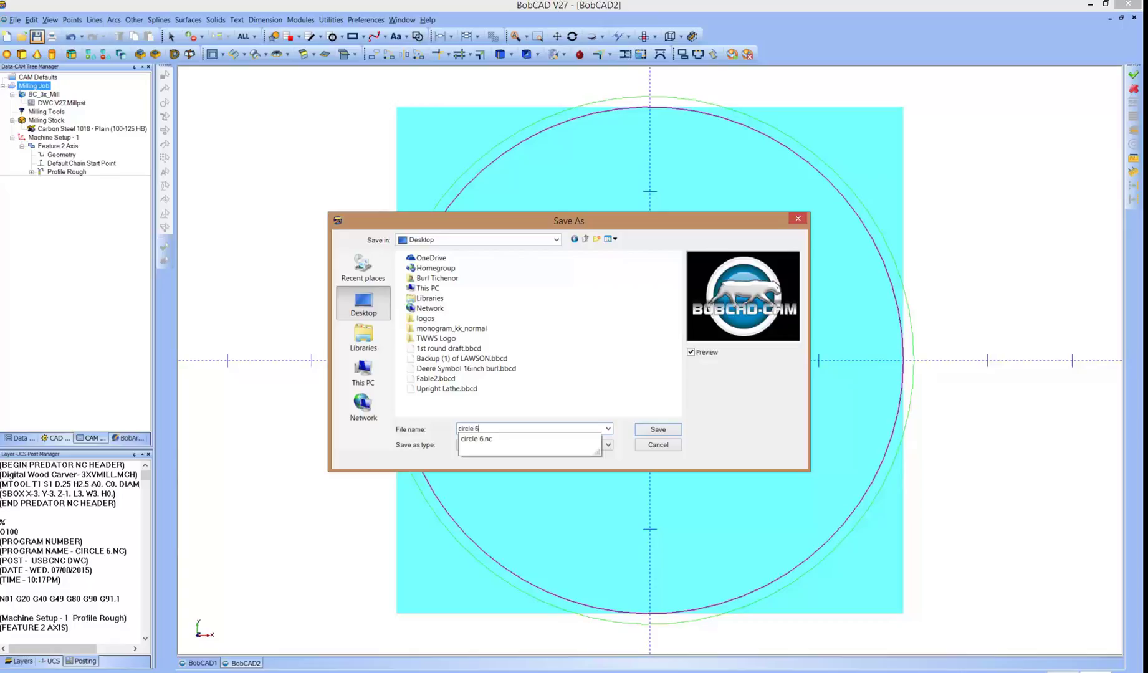
text(rcle 6)
key(Return)
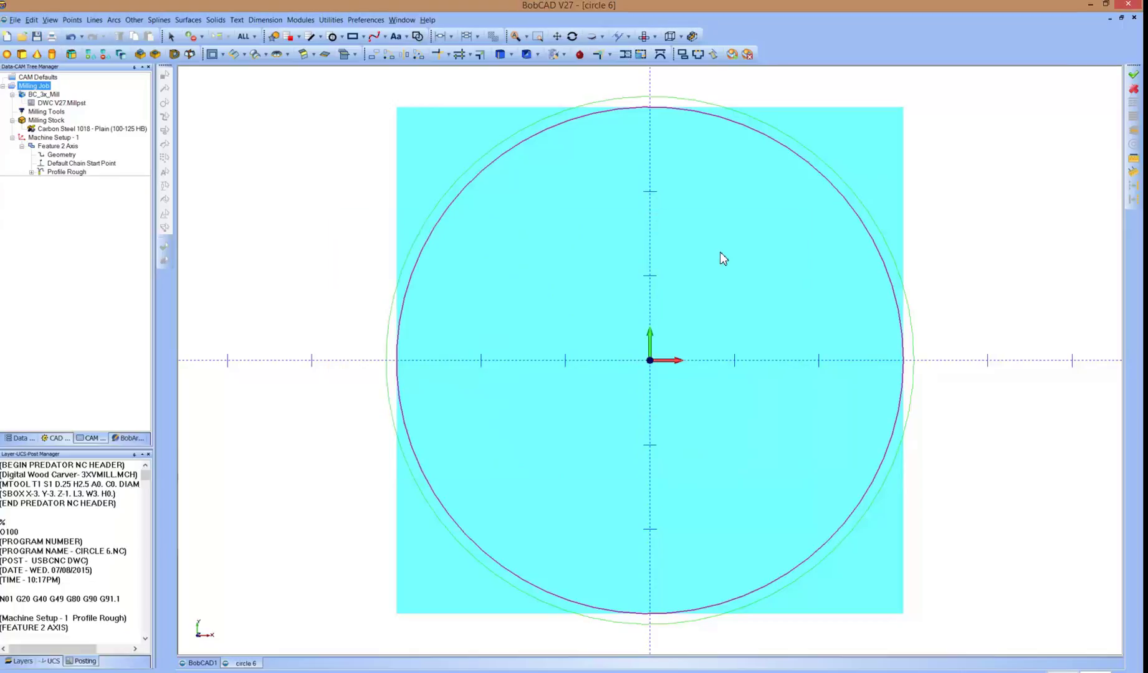